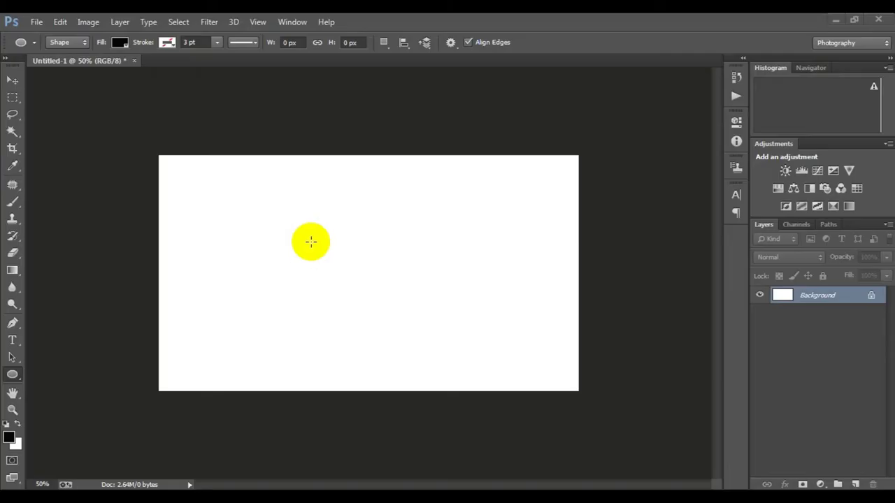
Draw a black circle near the canvas centre and duplicate its layer.
drag(323, 219, 433, 328)
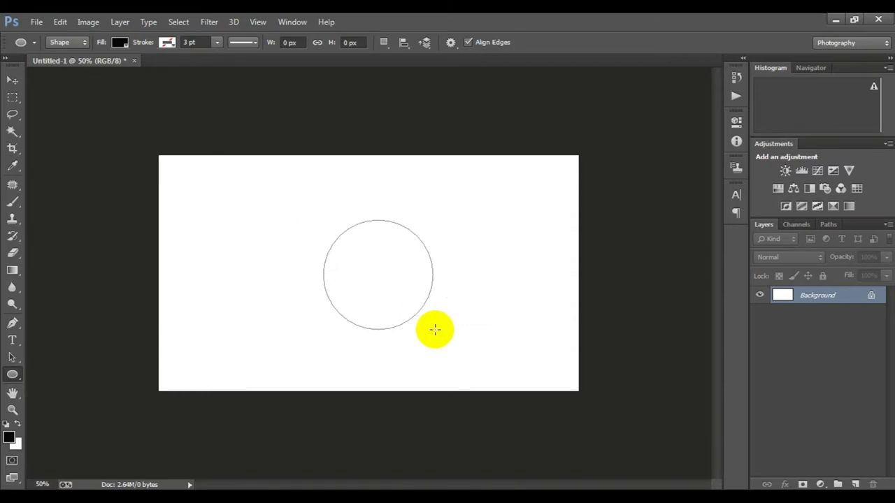
click(695, 114)
click(807, 312)
drag(835, 295, 854, 484)
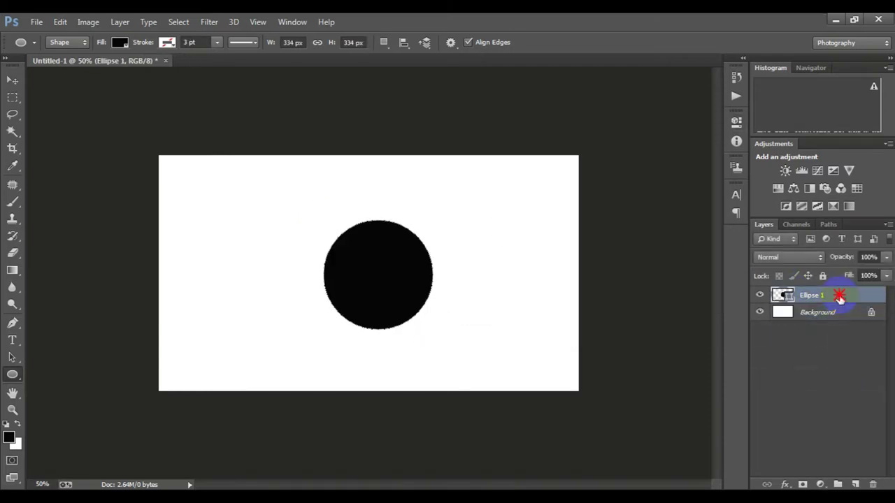
Shrink the copy to about 78%, stretch it into a taller oval, and select both ellipse layers.
key(ctrl+t)
drag(431, 329, 392, 287)
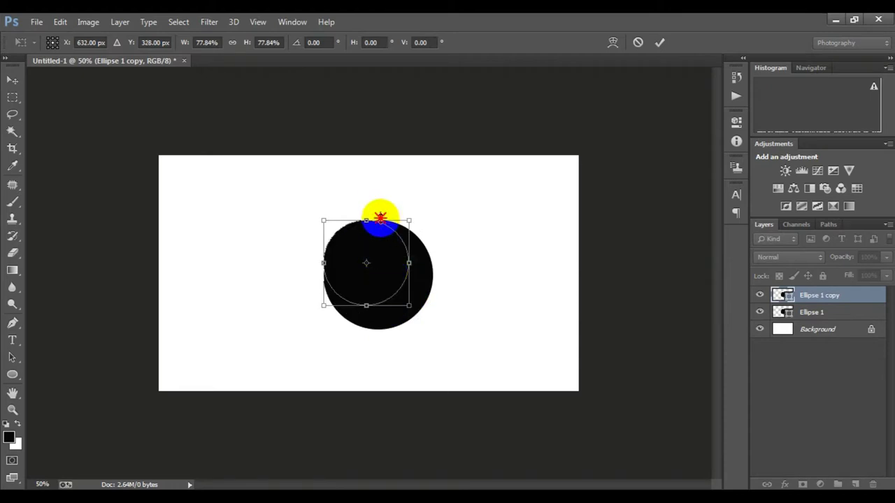
drag(379, 216, 379, 208)
drag(365, 305, 365, 330)
click(659, 42)
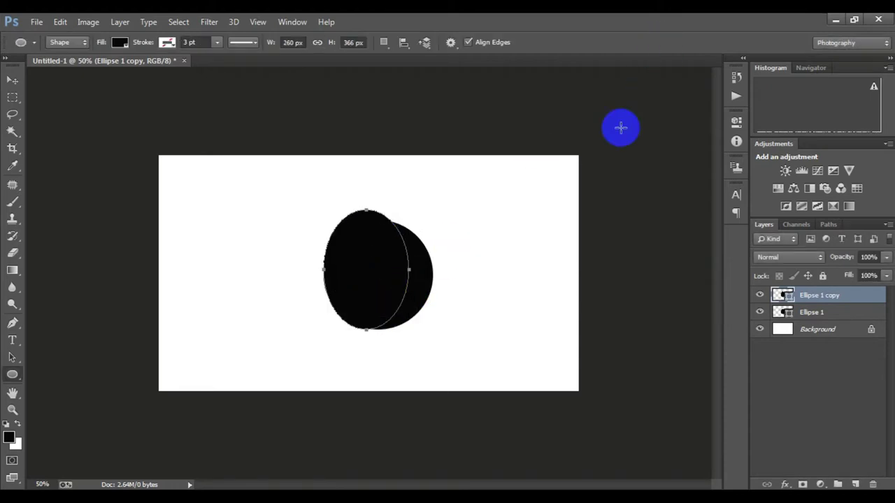
shift+click(845, 314)
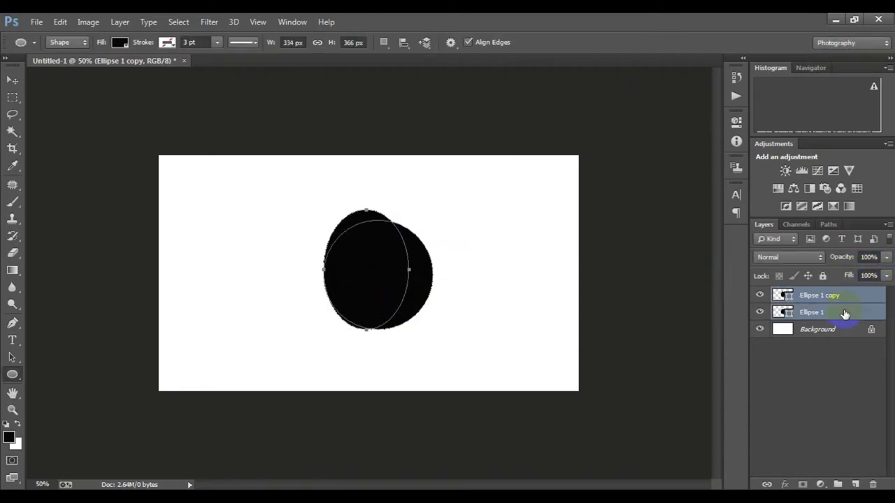
Subtract the front oval from the circle and rasterize the resulting crescent layer.
click(147, 22)
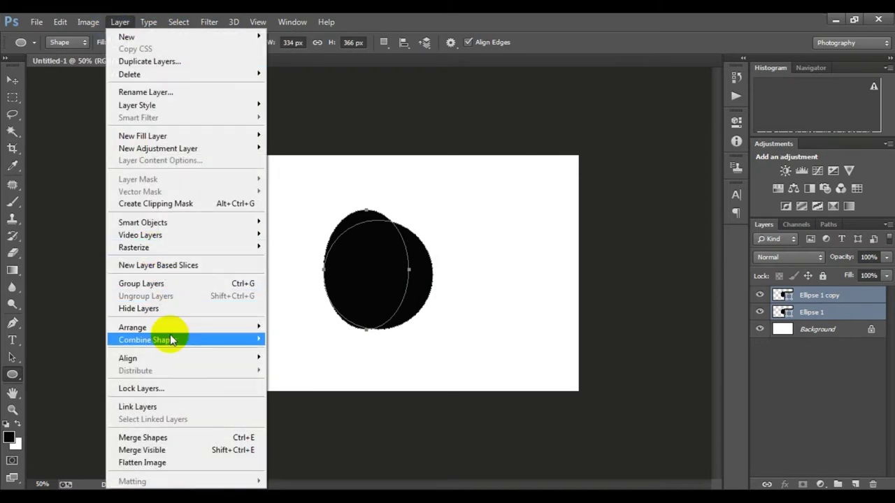
click(320, 351)
click(818, 312)
right_click(822, 295)
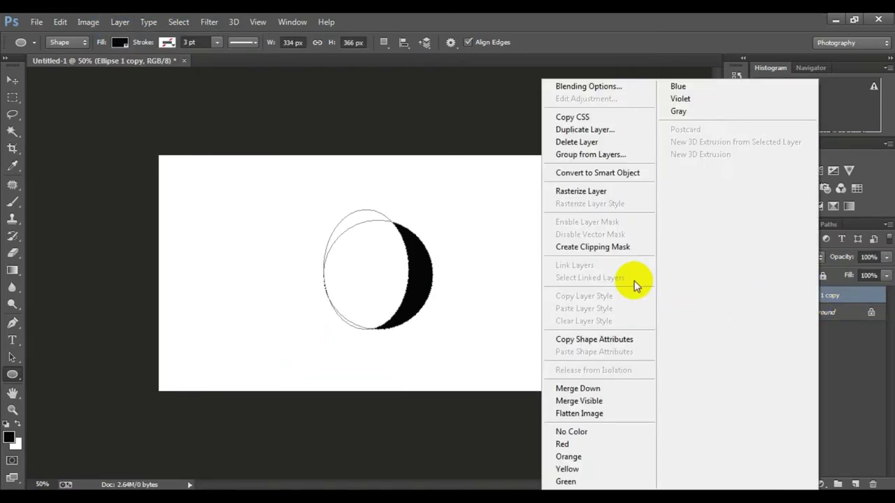
click(788, 329)
Zoom in and erase the thin leftover arc sliver from the crescent.
click(389, 256)
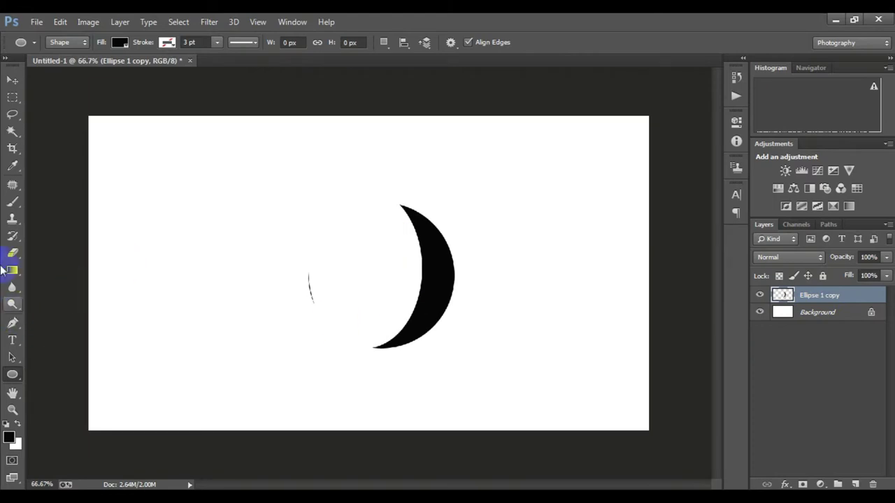
click(13, 253)
drag(311, 273, 315, 307)
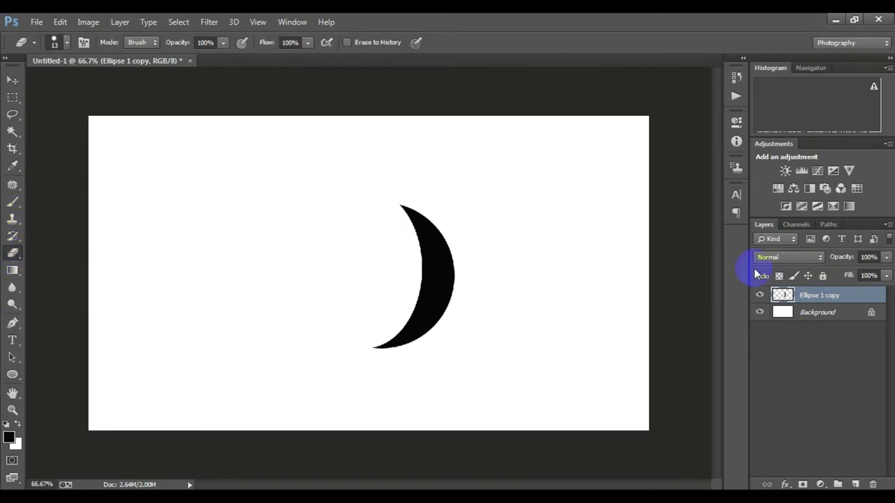
Scale the crescent down to about 59%.
key(ctrl+t)
click(658, 44)
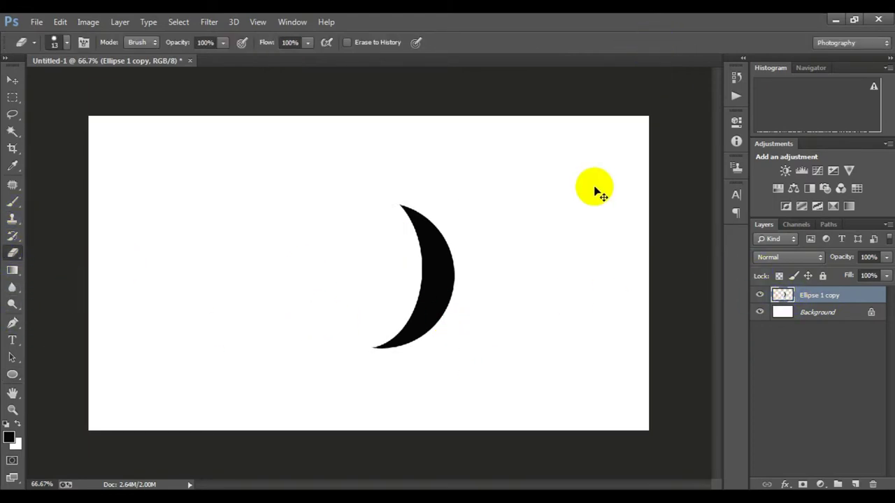
key(ctrl+t)
drag(455, 204, 439, 235)
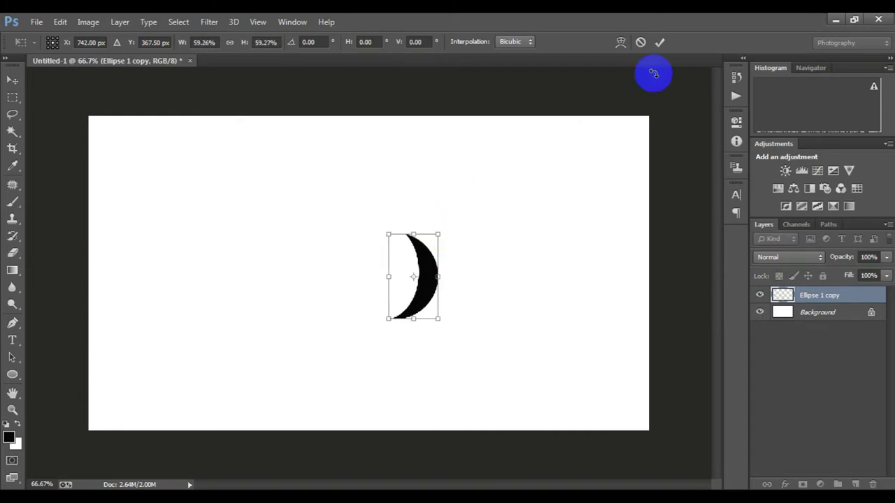
click(658, 42)
Duplicate the crescent, moving the copy left and rotating it about 28 degrees.
mouse_move(765, 296)
mouse_down()
mouse_move(844, 417)
mouse_move(855, 484)
mouse_up()
key(ctrl+t)
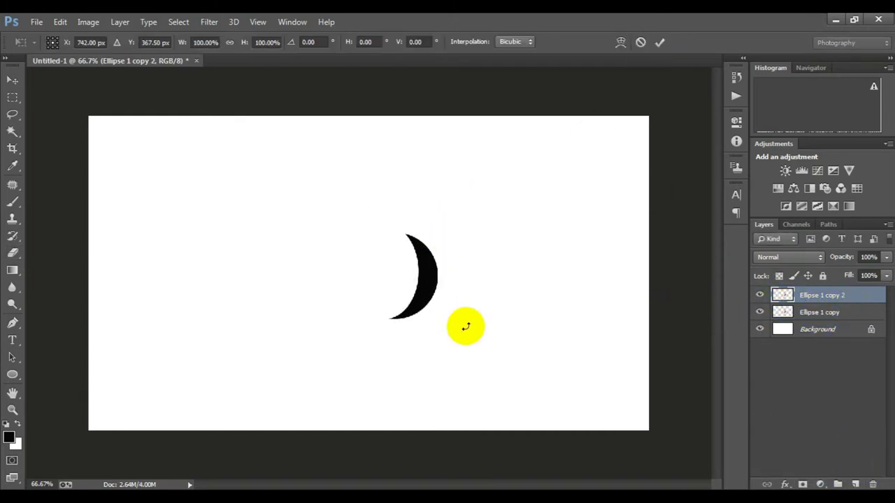
drag(463, 322, 415, 335)
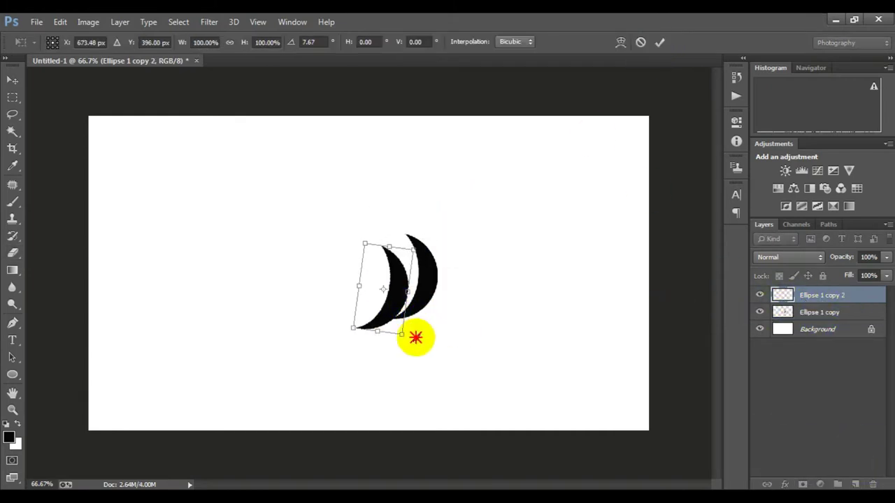
drag(405, 284, 414, 280)
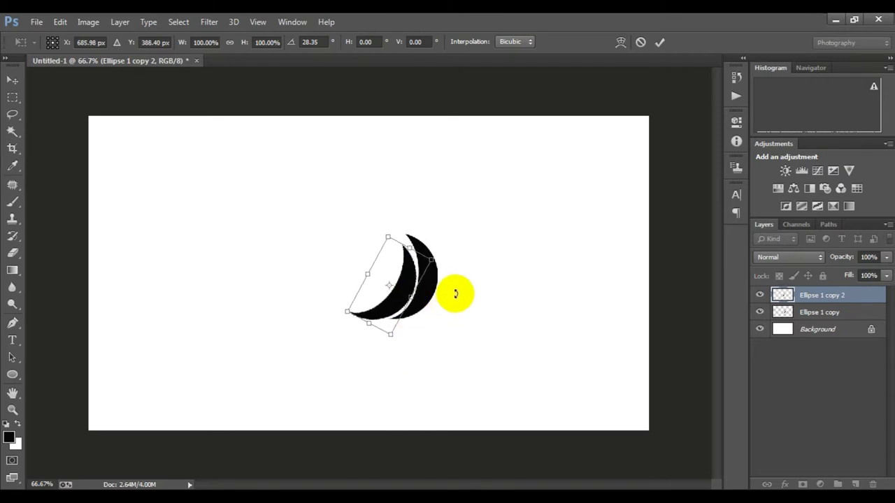
click(659, 42)
Add a third crescent copy rotated about 30 degrees into the fan.
key(e)
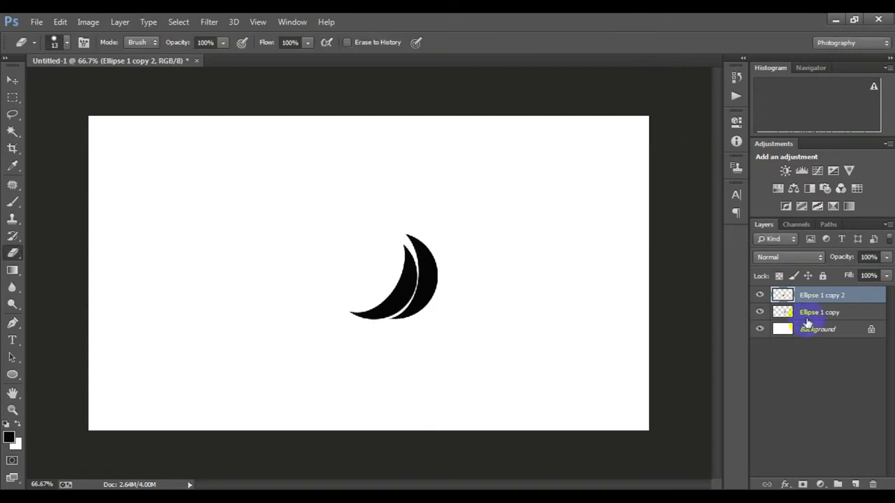
drag(377, 276, 381, 275)
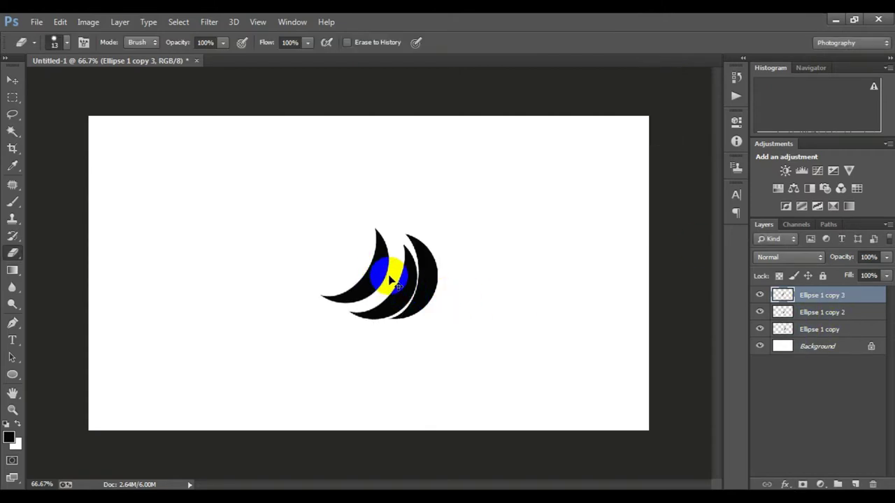
key(ctrl+t)
drag(400, 343, 409, 323)
drag(381, 278, 384, 280)
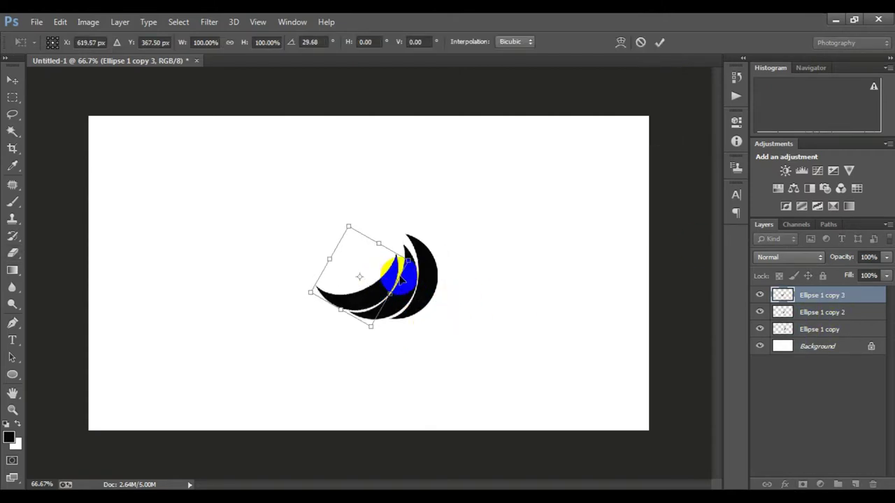
click(659, 42)
Cancel a misplaced copy further left and duplicate the crescent again.
mouse_move(443, 285)
mouse_down()
mouse_move(359, 274)
mouse_move(367, 282)
mouse_move(389, 280)
mouse_move(364, 273)
mouse_up()
key(ctrl+t)
click(640, 42)
key(ctrl+j)
key(ctrl+t)
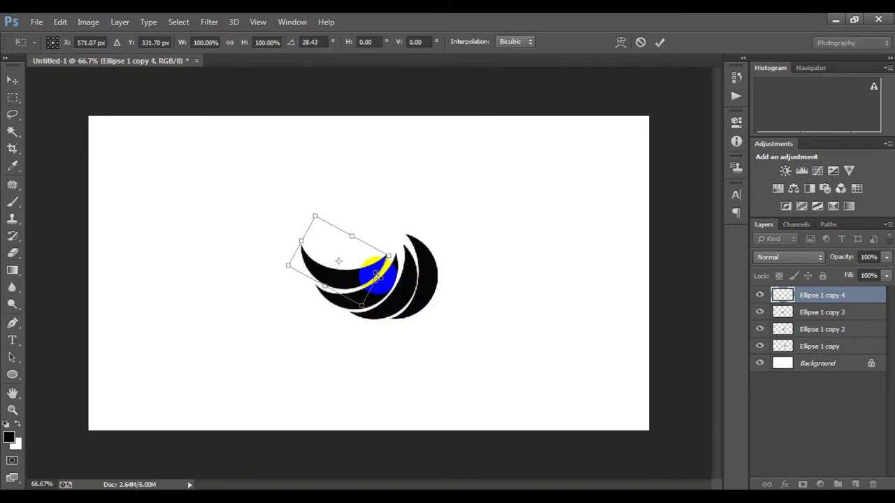
Place a fifth crescent copy at the upper left, rotated about 29 degrees.
click(640, 42)
drag(333, 303, 343, 213)
key(ctrl+j)
key(ctrl+t)
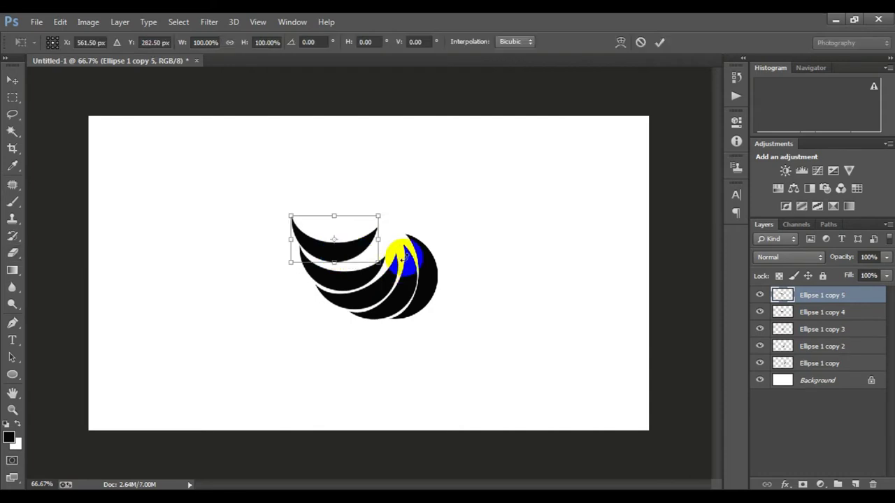
drag(403, 258, 383, 287)
drag(352, 258, 353, 262)
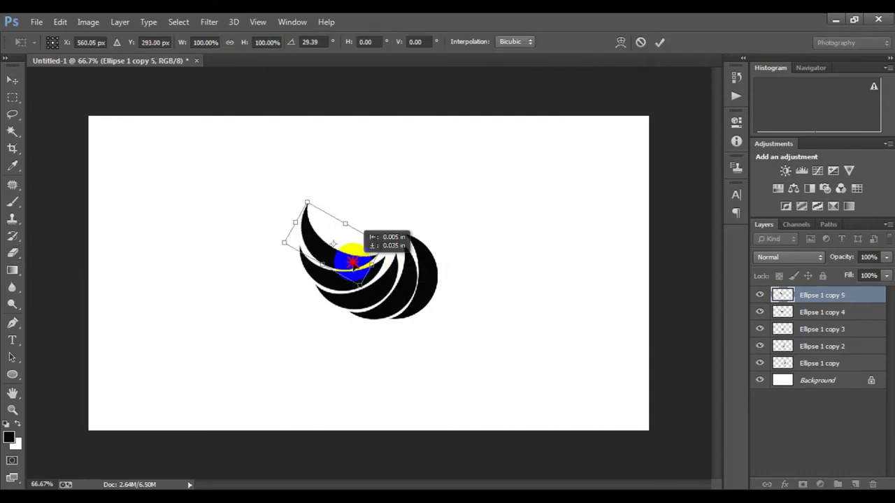
click(659, 42)
Add another crescent copy rotated and nudged into the swirl.
key(ctrl+j)
key(ctrl+t)
drag(399, 244, 416, 283)
drag(347, 213, 340, 226)
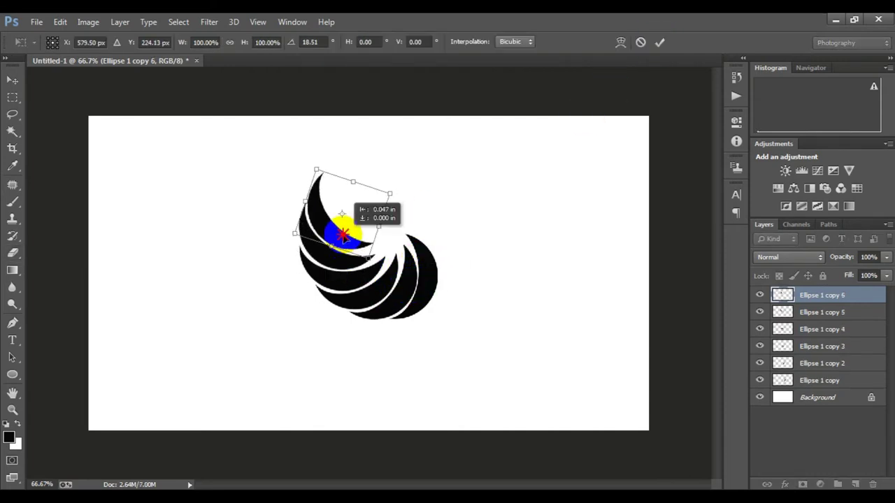
click(659, 42)
Add a crescent copy rotated and moved up-right to the top of the swirl.
key(ctrl+j)
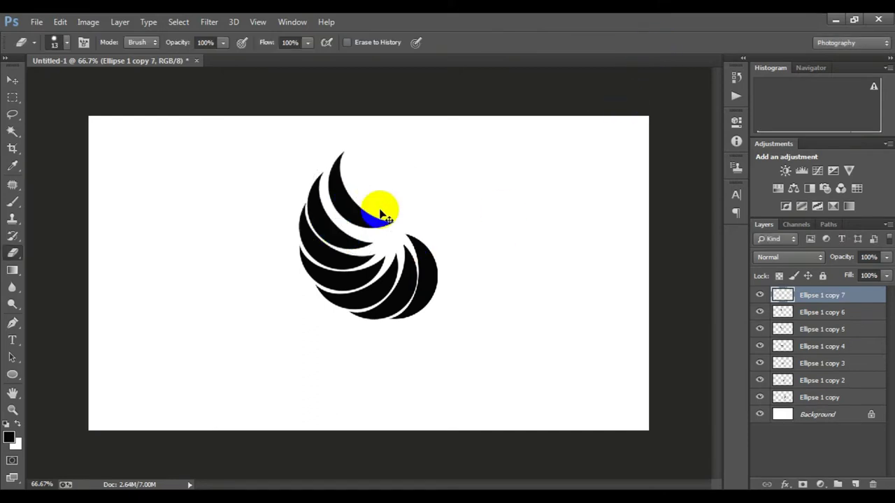
key(ctrl+t)
mouse_move(392, 241)
mouse_down()
mouse_move(404, 239)
mouse_move(356, 216)
mouse_move(376, 232)
mouse_move(421, 159)
mouse_up()
key(Return)
key(e)
drag(360, 181, 369, 181)
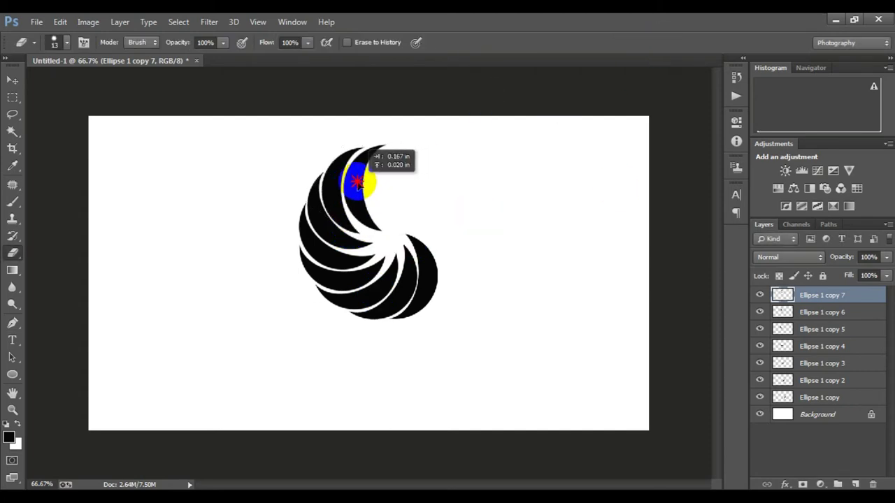
Add a crescent copy rotated about 33 degrees at the top of the swirl.
key(ctrl+alt+t)
drag(415, 216, 383, 240)
drag(378, 175, 371, 166)
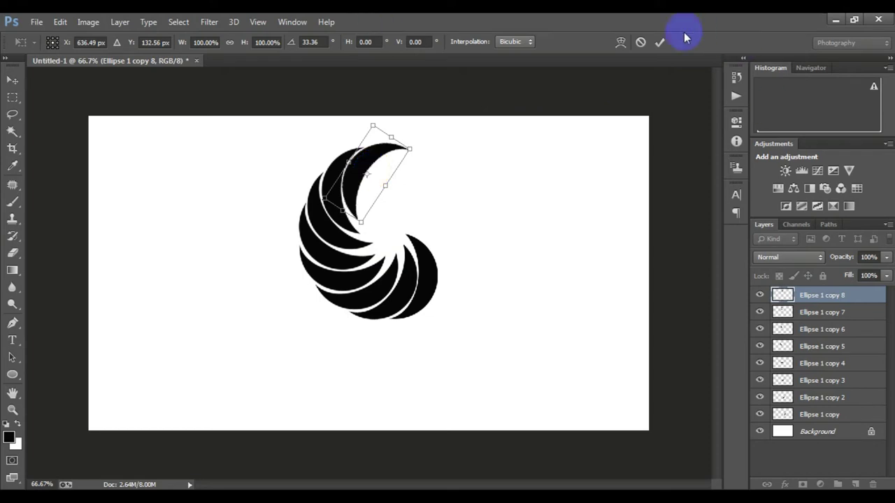
click(659, 41)
drag(381, 168, 388, 169)
Add a final crescent copy rotated about 40 degrees toward the upper right.
key(ctrl+alt+t)
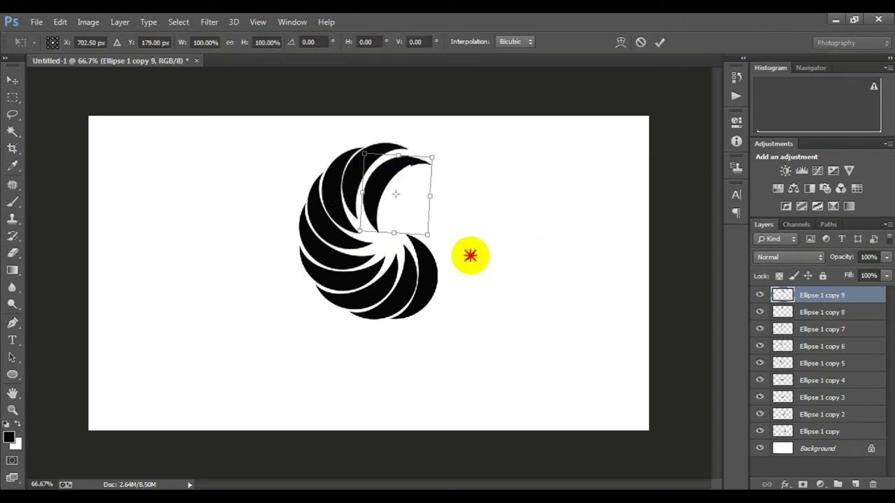
drag(467, 253, 448, 280)
drag(400, 165, 410, 149)
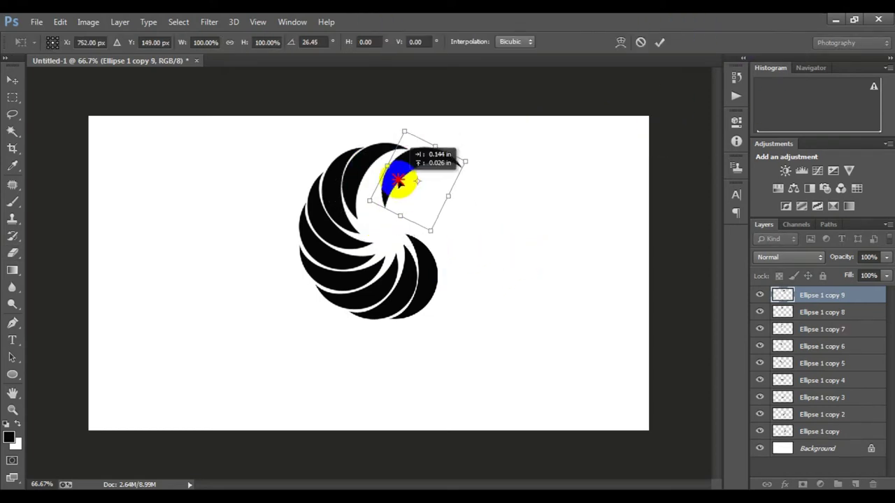
drag(433, 230, 419, 244)
drag(402, 178, 412, 164)
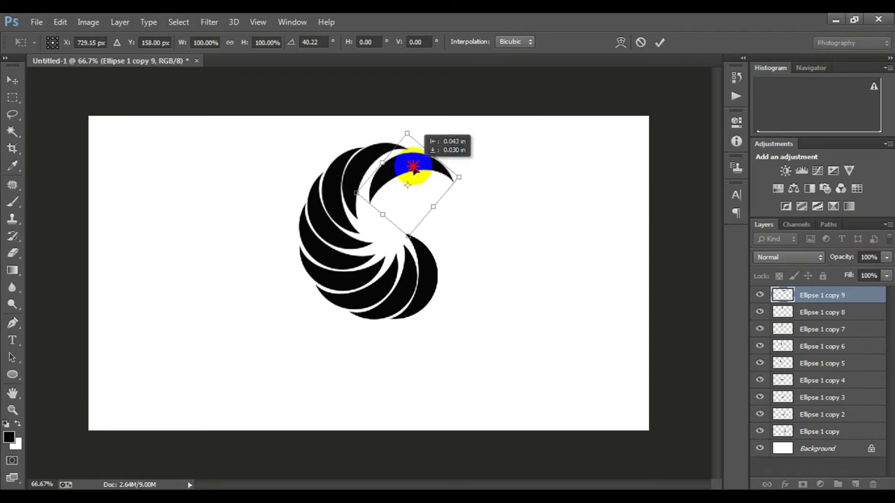
click(659, 42)
Nudge the last crescent slightly down to nearly close the spiral.
key(ctrl+t)
drag(413, 163, 410, 164)
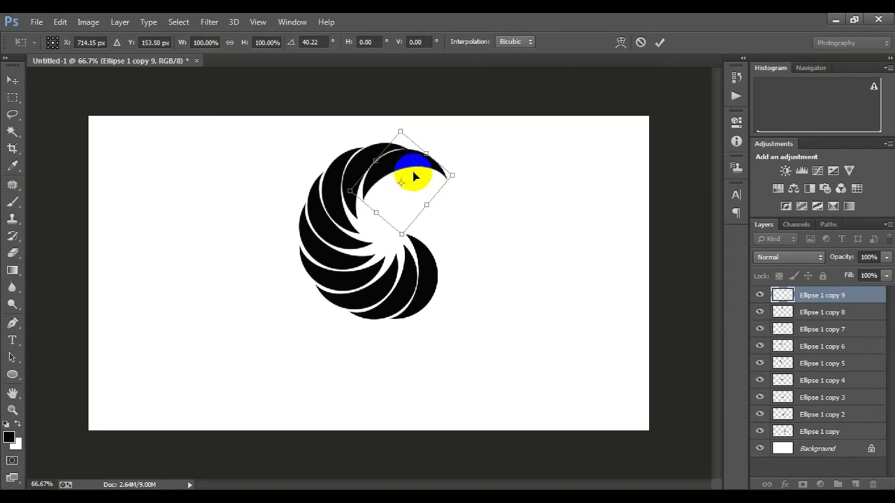
drag(414, 177, 414, 178)
click(659, 42)
Group all crescent layers into Group 1 and scale the swirl to about 43%, moved left.
key(e)
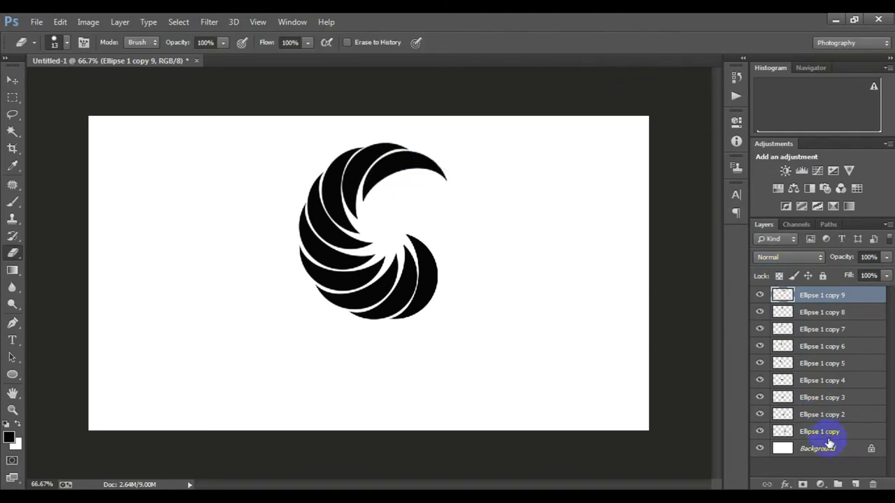
shift+click(828, 439)
key(ctrl+g)
key(ctrl+t)
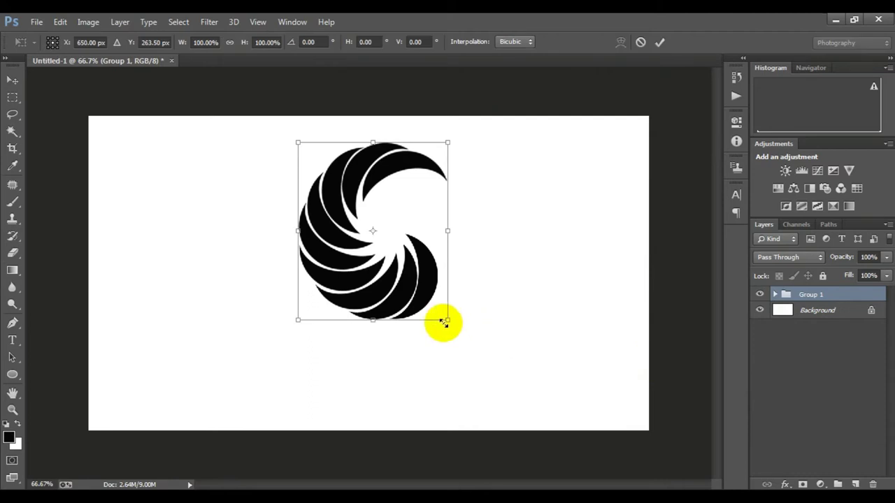
mouse_move(441, 321)
mouse_down()
mouse_move(406, 267)
mouse_move(271, 241)
mouse_up()
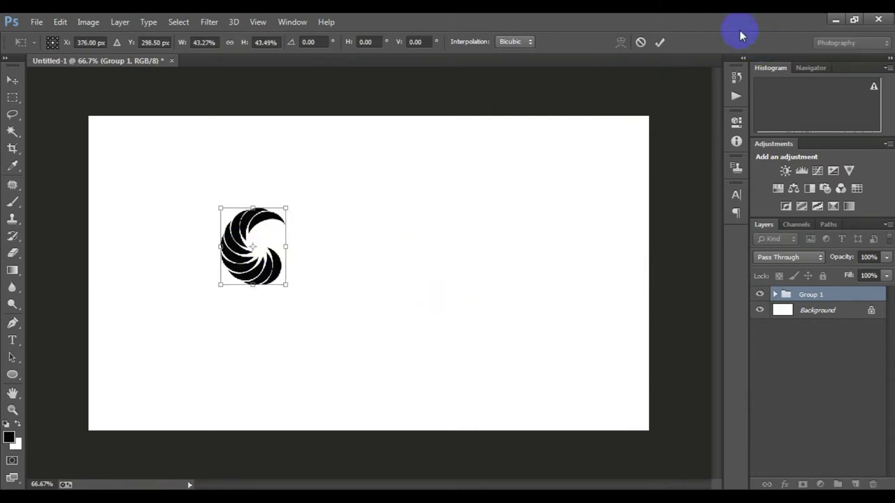
click(659, 42)
Zoom in and clean up the swirl's lower seam.
scroll(255, 248, up, 1)
scroll(260, 255, up, 1)
drag(327, 323, 318, 344)
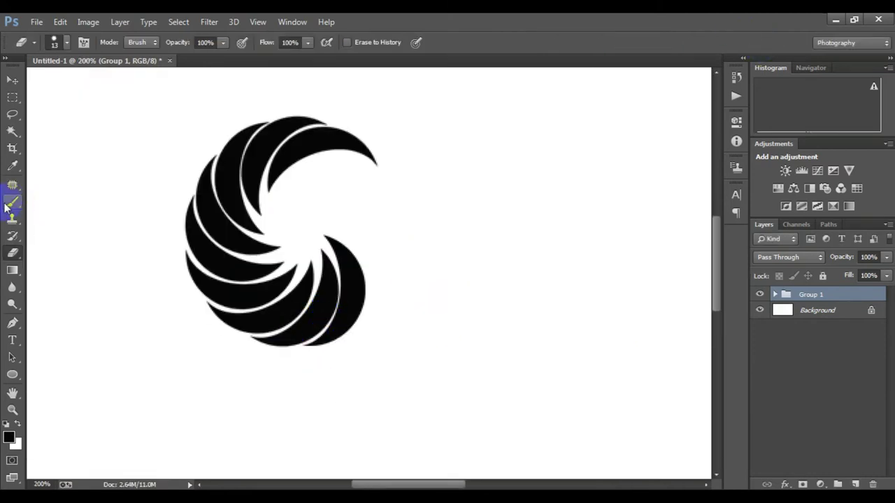
click(13, 340)
Type bold 'ROUND HALL' to the right of the swirl.
click(339, 190)
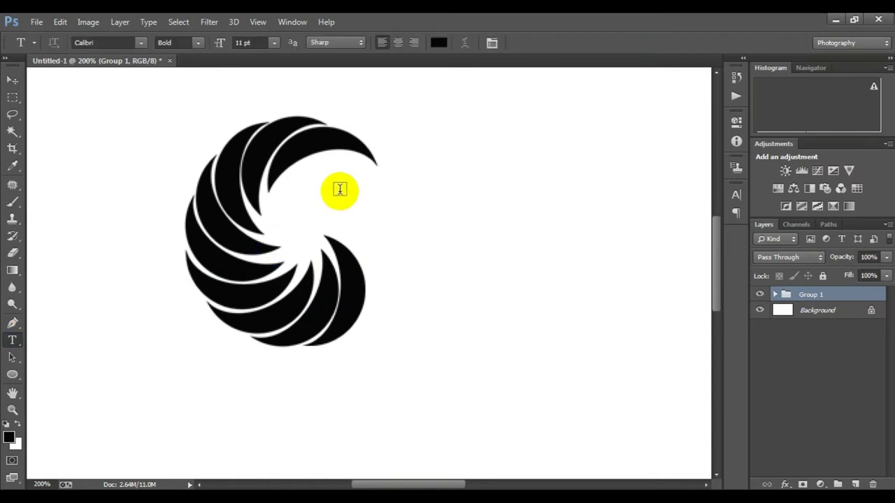
text(ROUND HALL)
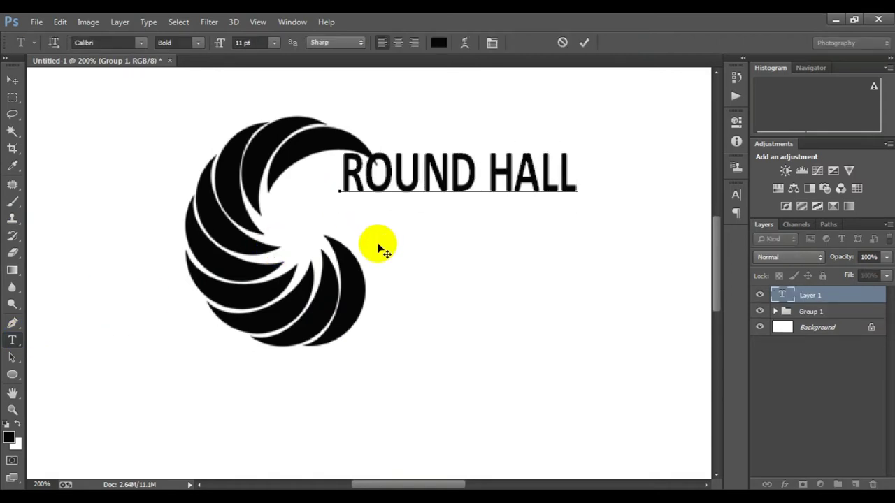
click(584, 44)
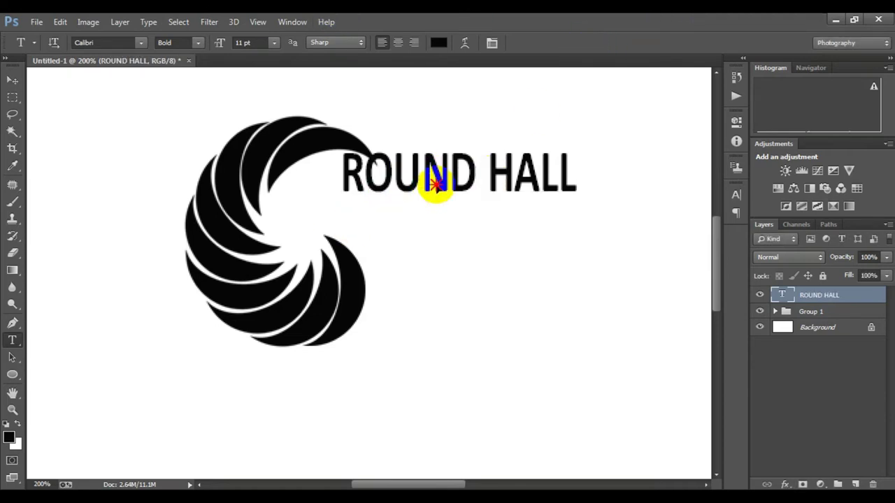
Duplicate the text onto a line below and retype it as 'Conference'.
drag(434, 183, 466, 231)
drag(575, 234, 310, 233)
text(Confarance)
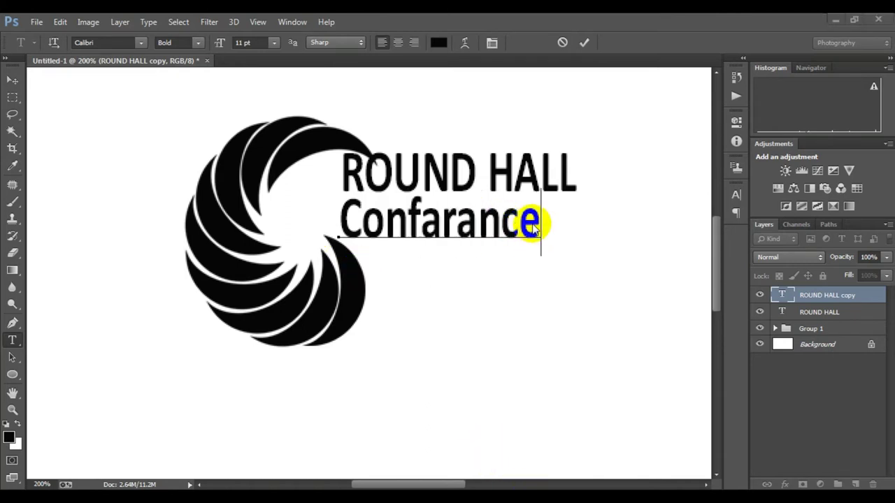
click(532, 226)
text(ere)
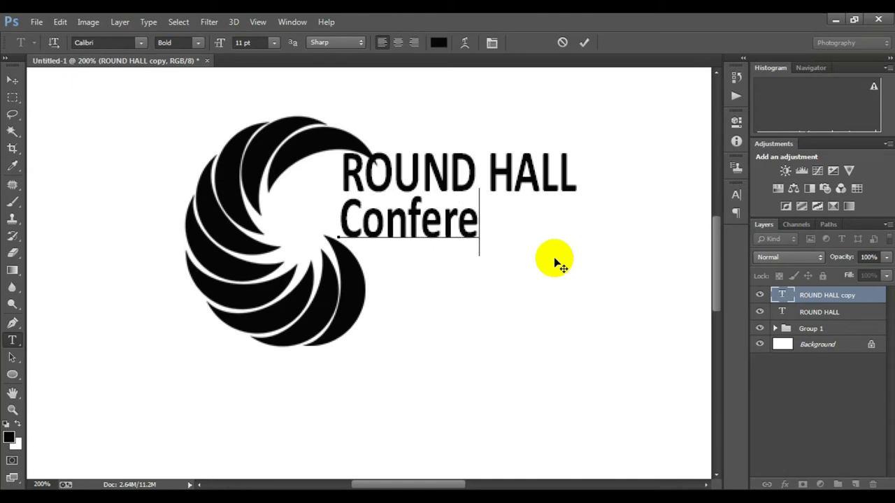
Give Conference wider letter tracking and All Caps formatting.
click(584, 42)
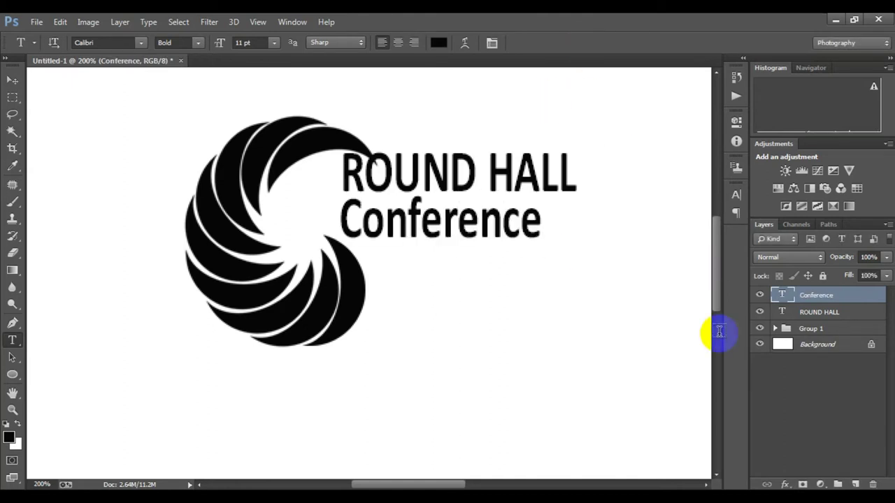
click(738, 197)
key(Return)
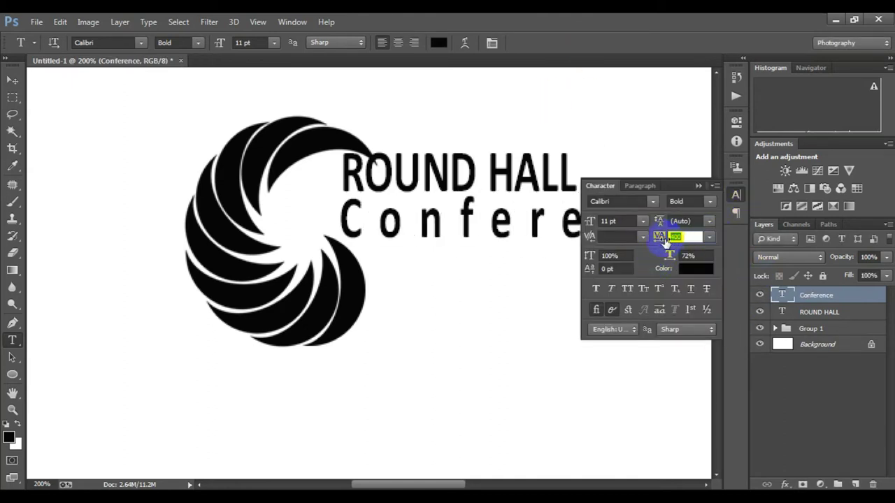
click(632, 289)
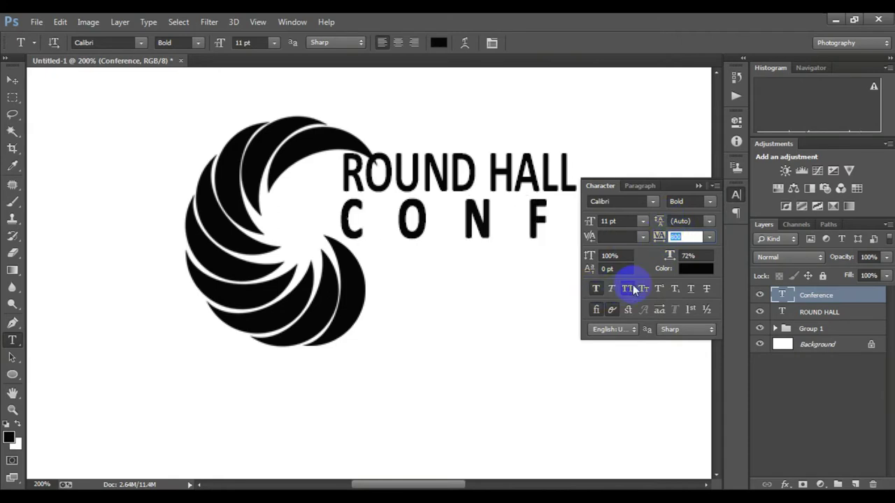
click(696, 187)
Zoom out and scale up the ROUND HALL text layer.
click(816, 312)
alt+click(565, 301)
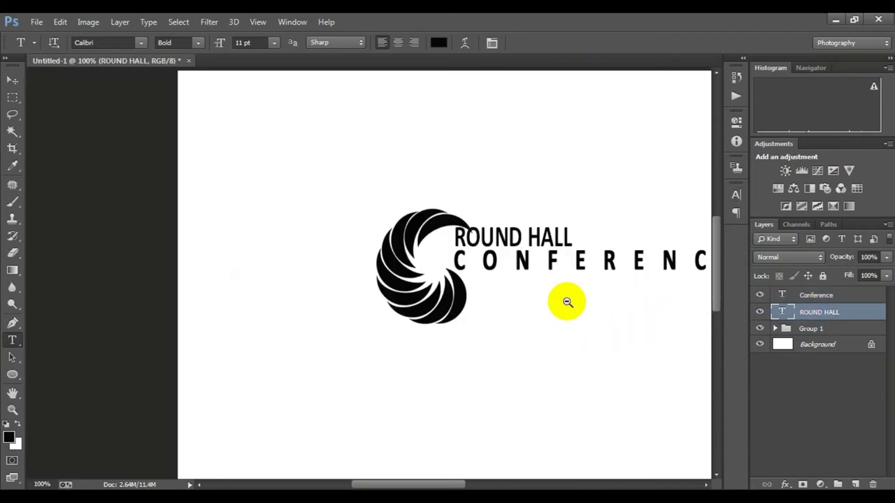
alt+click(571, 298)
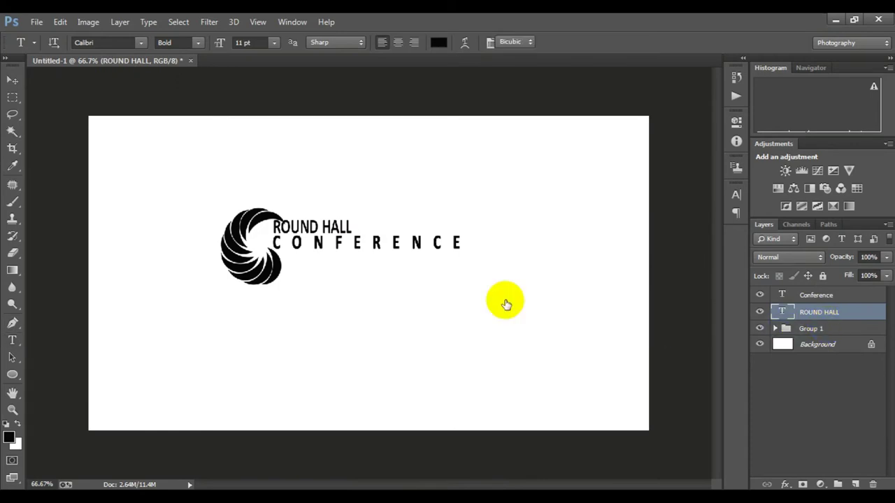
key(ctrl+t)
mouse_move(351, 236)
mouse_down()
mouse_move(359, 254)
mouse_move(367, 228)
mouse_move(381, 228)
mouse_up()
Scale up Group 1 so the swirl wraps the text's left end, then begin lifting ROUND HALL.
click(659, 42)
click(830, 330)
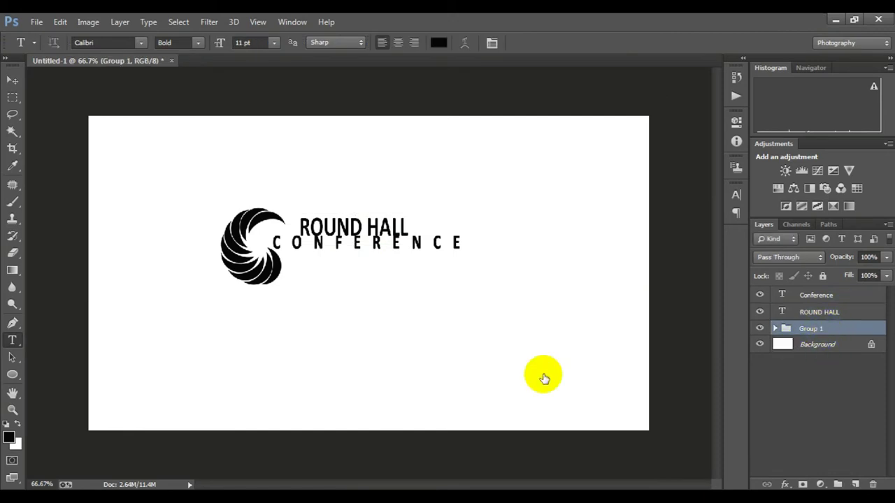
key(ctrl+t)
drag(283, 284, 336, 313)
mouse_move(270, 200)
mouse_down()
mouse_move(276, 217)
mouse_move(256, 218)
mouse_up()
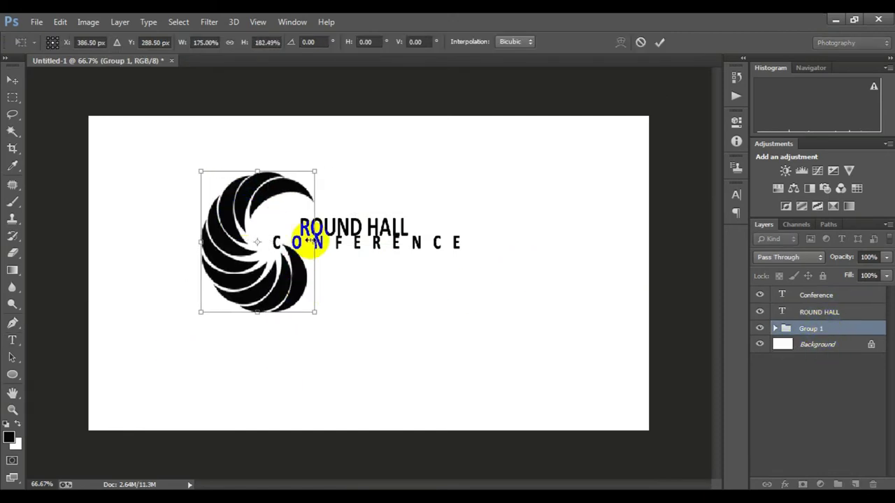
mouse_move(330, 315)
mouse_down()
mouse_move(371, 336)
mouse_move(359, 326)
mouse_up()
click(659, 44)
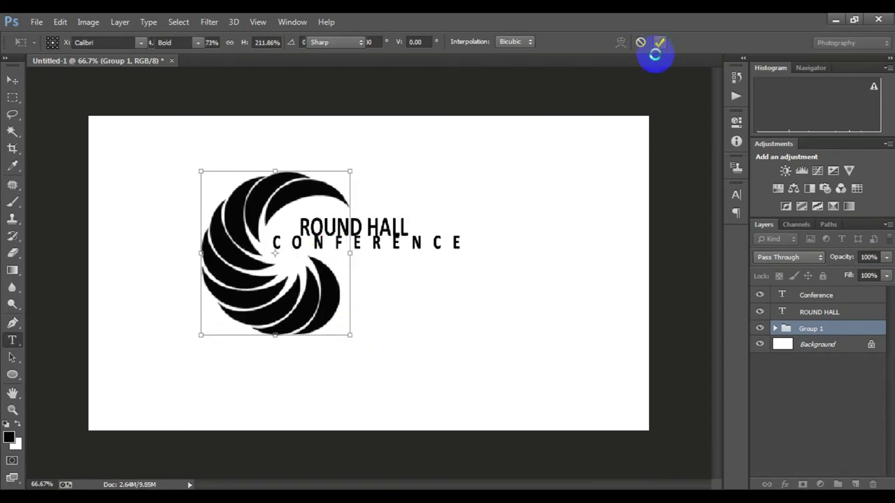
click(827, 313)
key(ctrl+t)
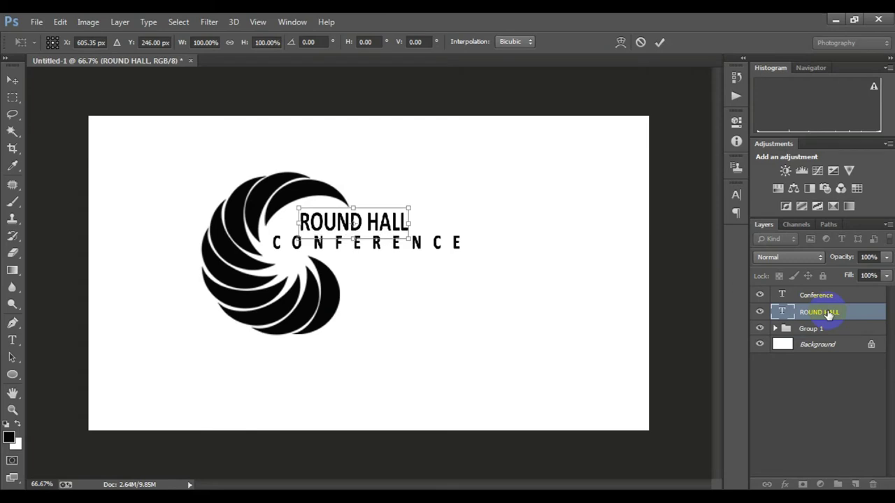
Apply ROUND HALL's new position and colour it dark green.
click(659, 42)
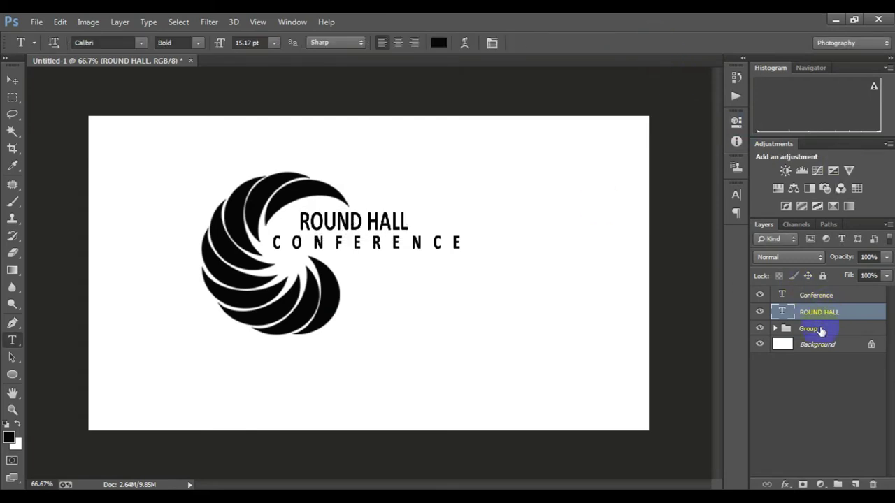
click(438, 43)
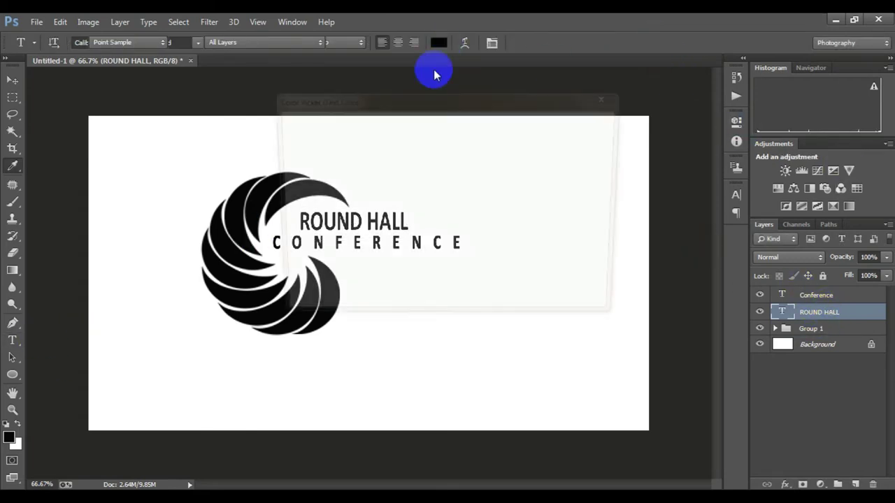
click(462, 238)
drag(443, 201, 446, 225)
click(580, 122)
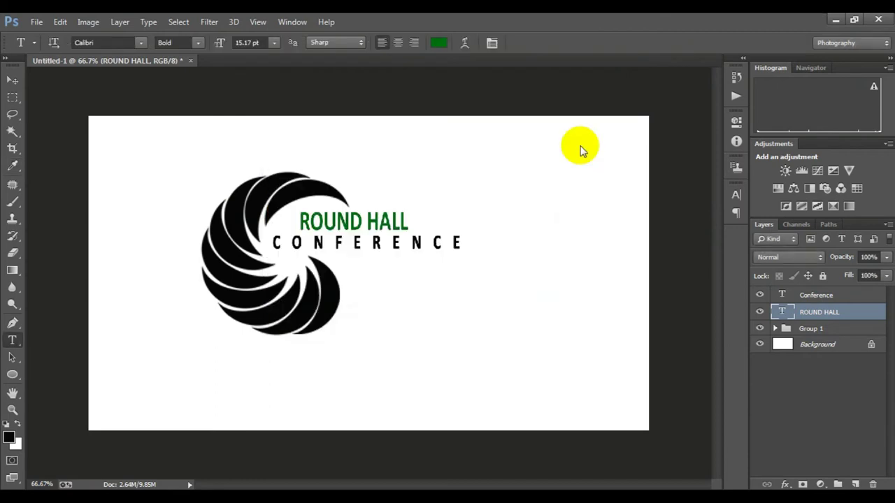
Colour the Conference text bright red.
click(836, 298)
click(438, 43)
click(444, 139)
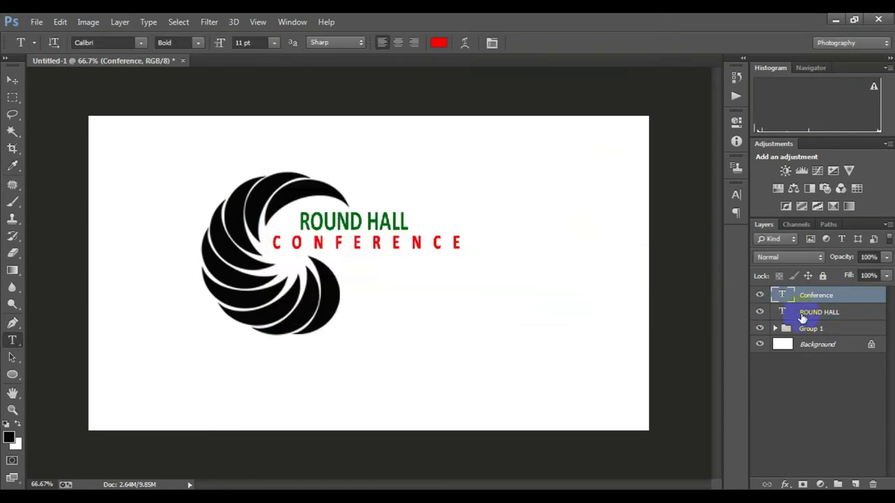
Set ROUND HALL to the Revamped font at 91% horizontal scale.
click(801, 315)
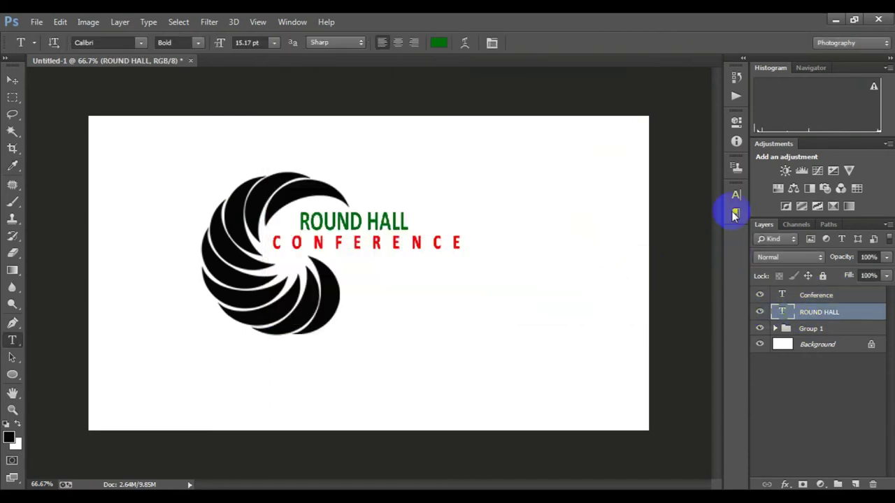
click(735, 195)
click(652, 202)
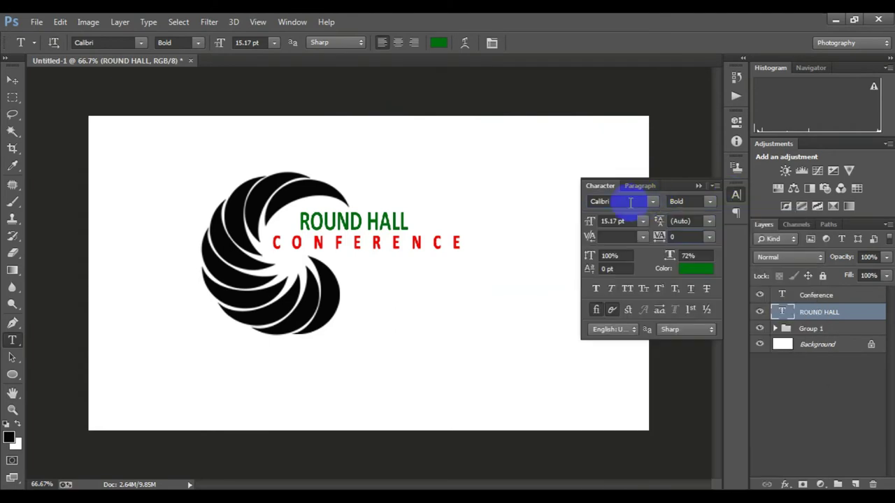
text(Revamped)
key(Return)
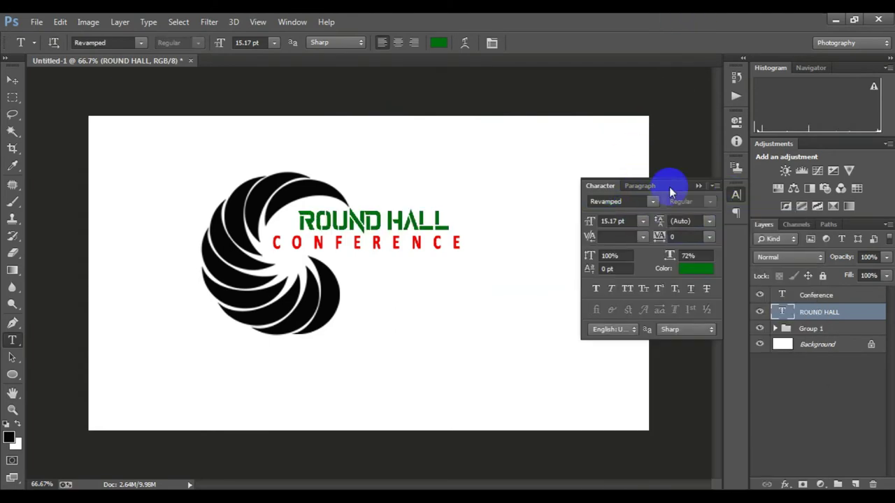
click(698, 187)
click(736, 195)
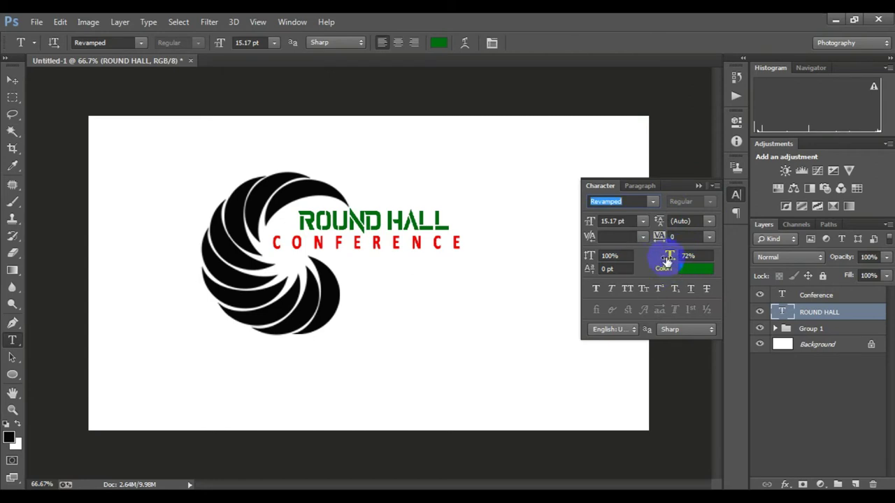
drag(671, 259, 673, 259)
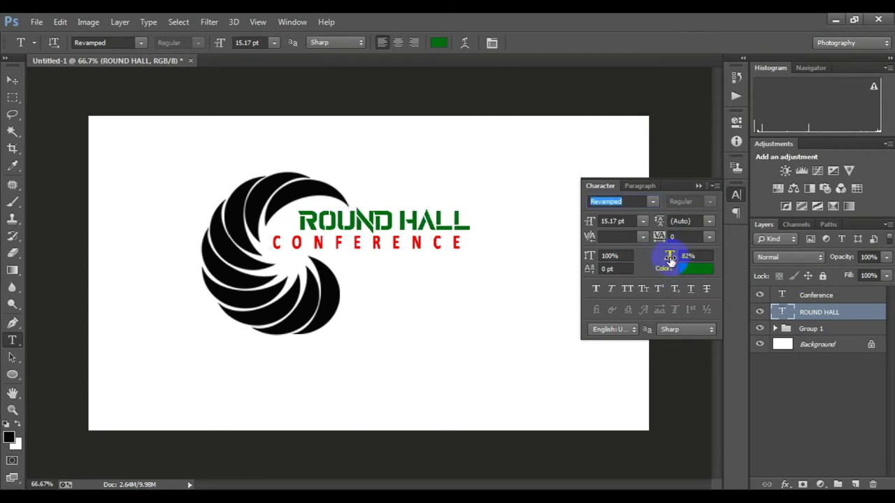
click(698, 186)
Shift CONFERENCE right so it sits beneath ROUND HALL.
click(823, 300)
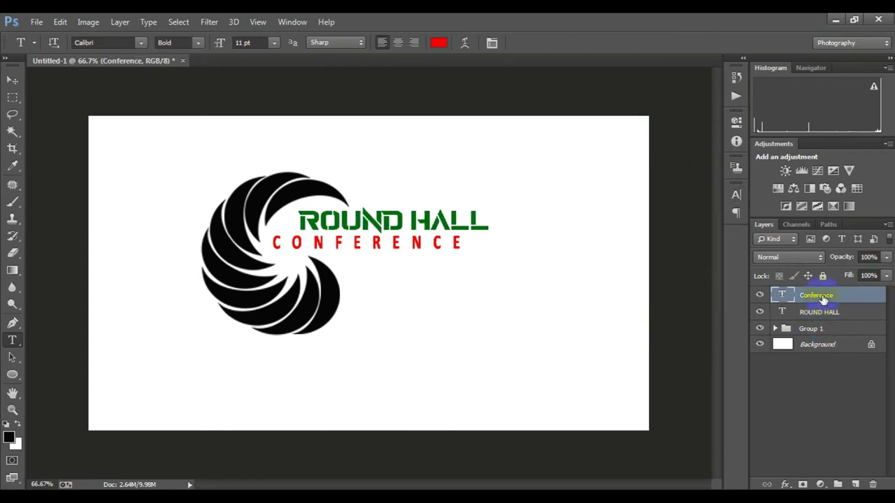
key(ctrl+t)
mouse_move(455, 256)
mouse_down()
mouse_move(475, 258)
mouse_move(478, 246)
mouse_up()
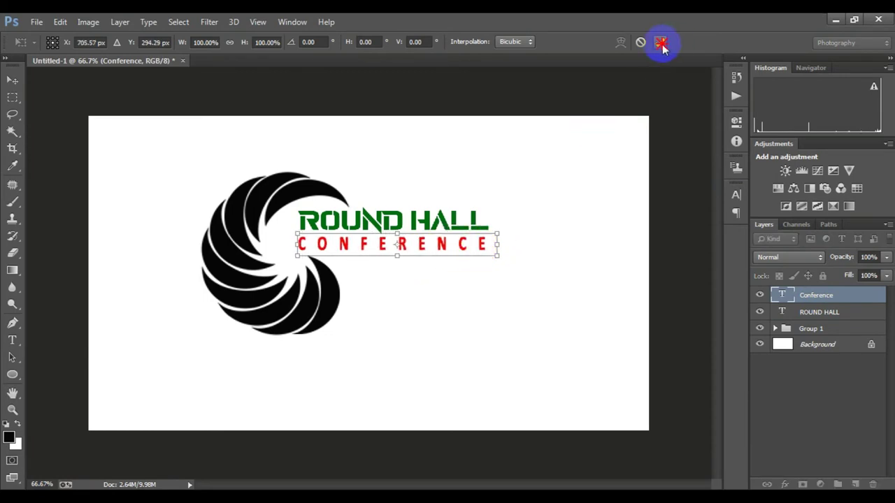
click(659, 42)
click(813, 330)
Add a Gradient Overlay to Group 1 using the Violet, Orange preset.
right_click(812, 330)
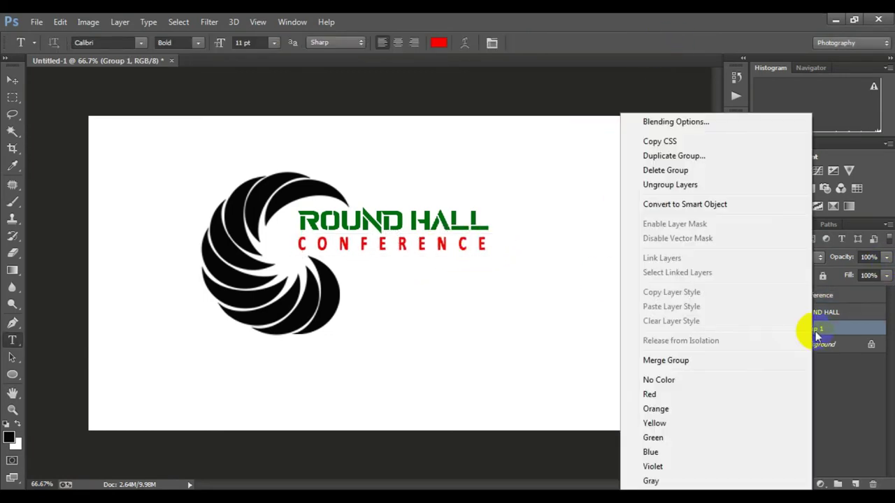
click(494, 379)
drag(341, 72, 535, 90)
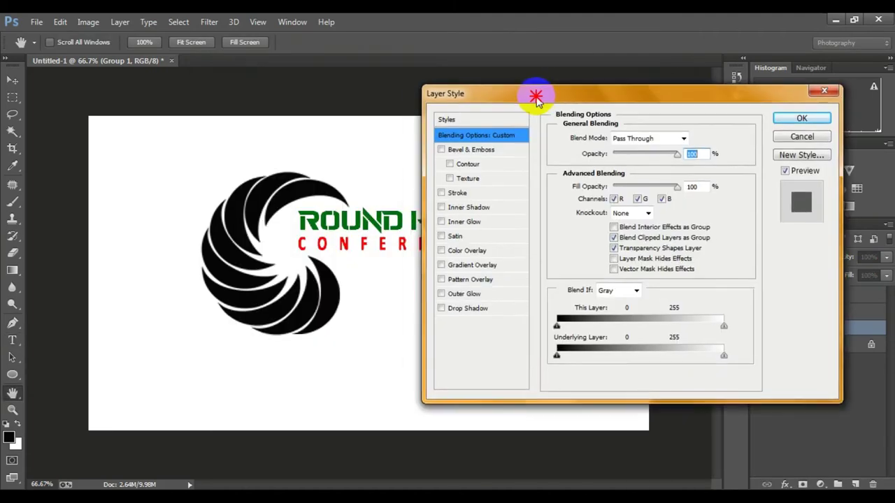
click(448, 263)
click(479, 264)
click(699, 168)
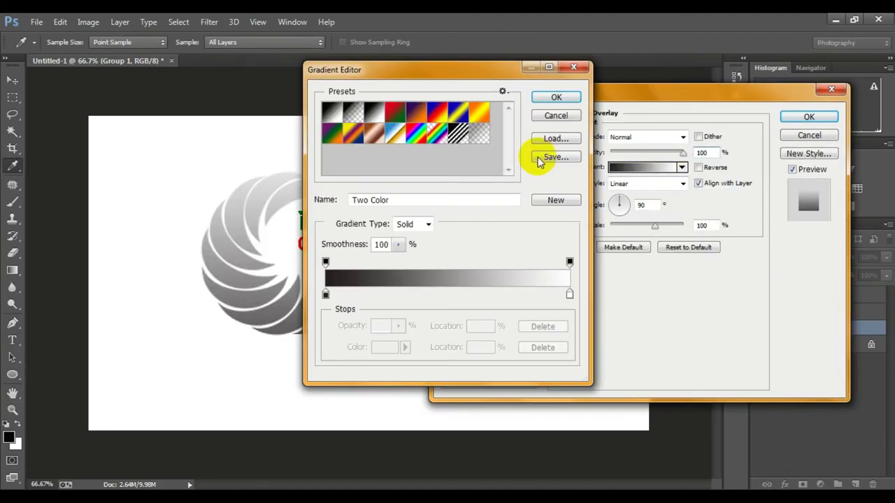
click(417, 110)
Change the gradient's right colour stop to red fe1717 and apply the overlay.
drag(420, 67, 599, 72)
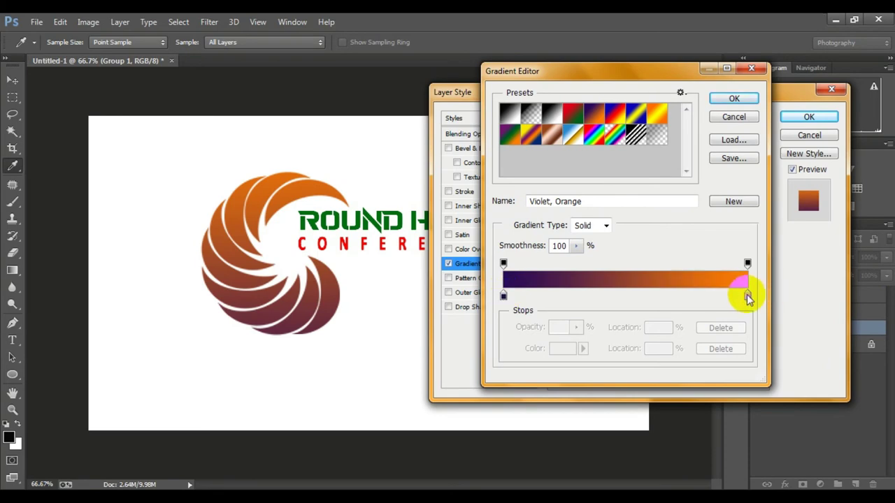
click(747, 295)
click(562, 348)
click(461, 133)
click(413, 133)
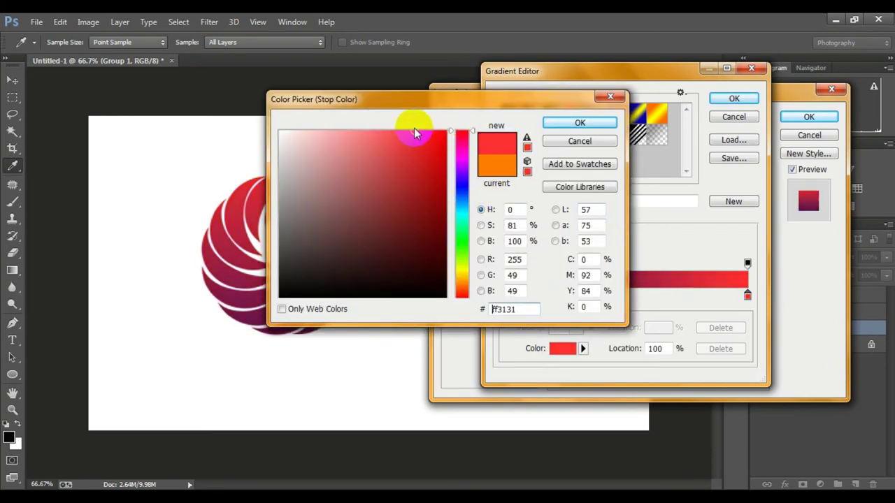
drag(419, 132, 432, 132)
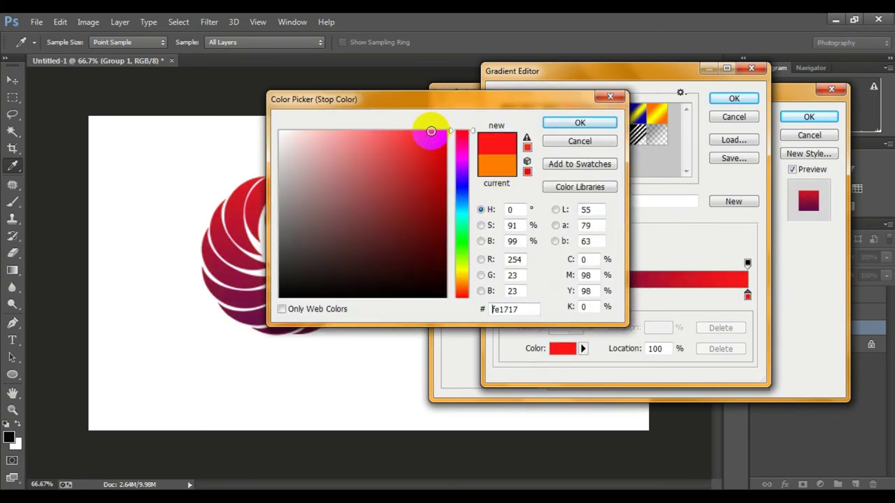
click(584, 124)
click(727, 98)
click(800, 117)
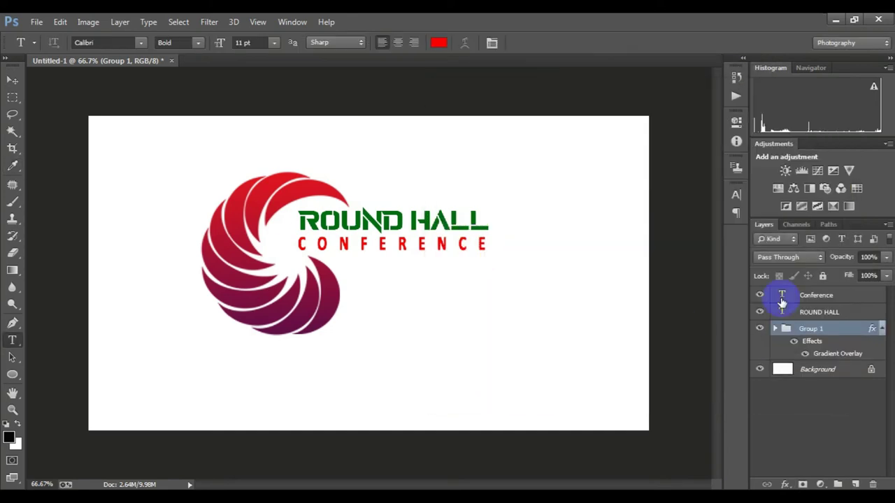
Rasterize the layer styles of Conference, ROUND HALL and Group 1.
shift+click(810, 301)
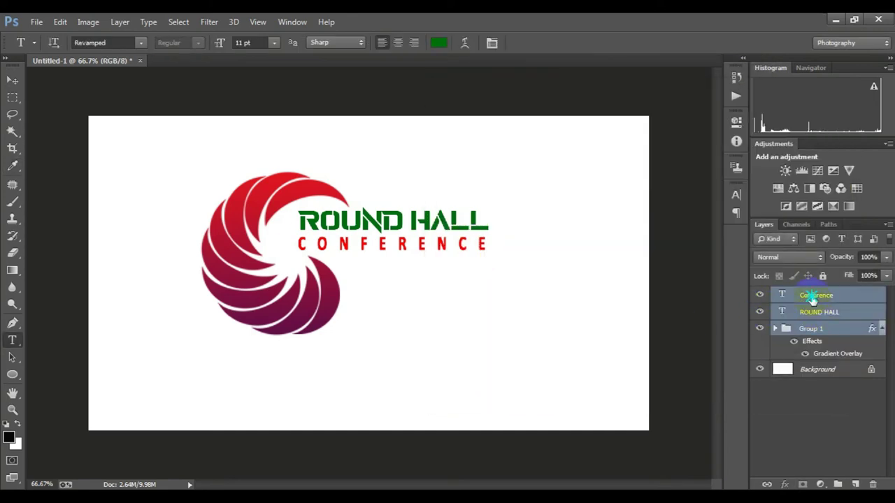
right_click(811, 299)
click(601, 223)
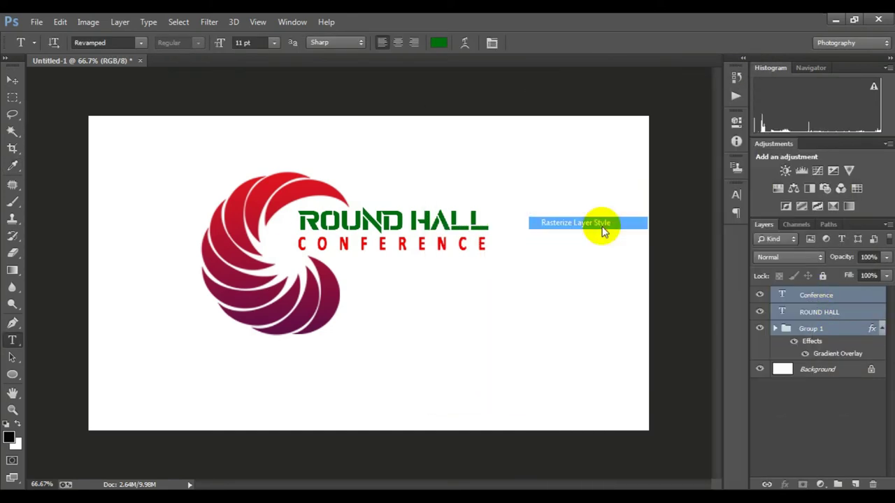
click(357, 187)
right_click(810, 300)
click(598, 209)
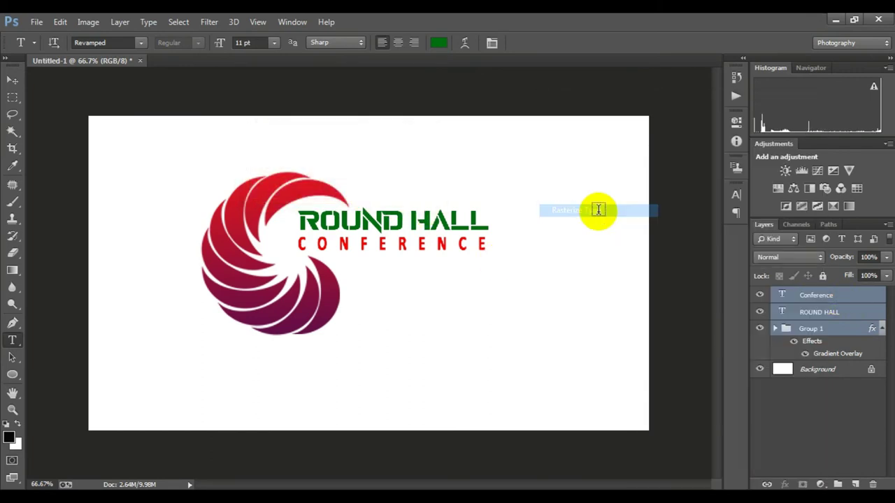
Merge the three logo layers into one and open the 3D wall logo mockup PSD.
right_click(810, 300)
click(553, 389)
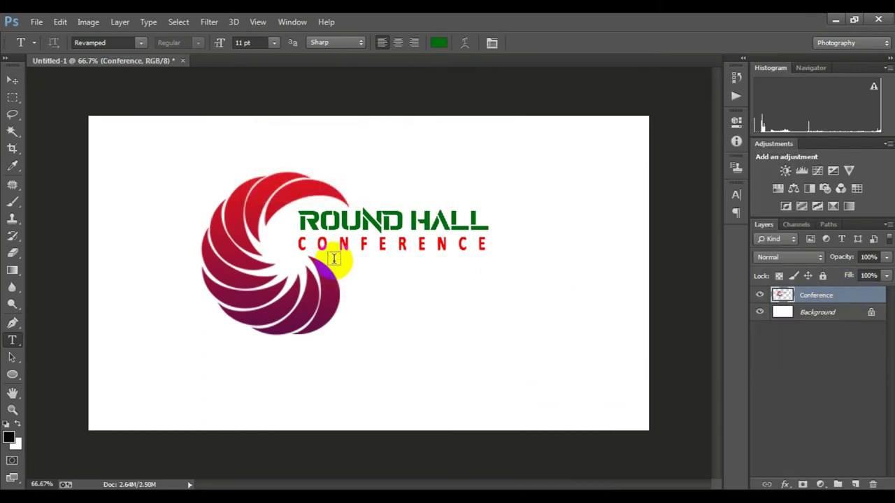
click(457, 458)
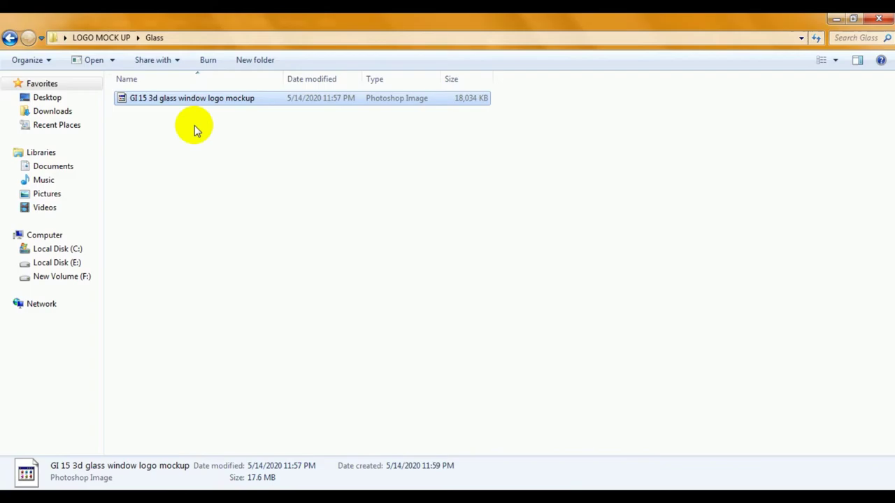
mouse_move(192, 96)
mouse_down()
mouse_move(280, 62)
mouse_move(499, 405)
mouse_up()
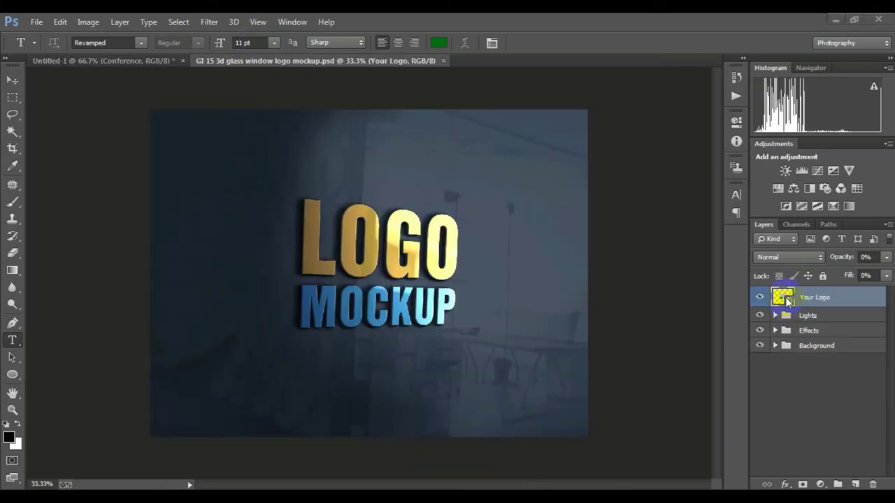
Paste the merged logo into the Your Logo smart object, with Preview logo hidden.
double_click(788, 304)
click(418, 218)
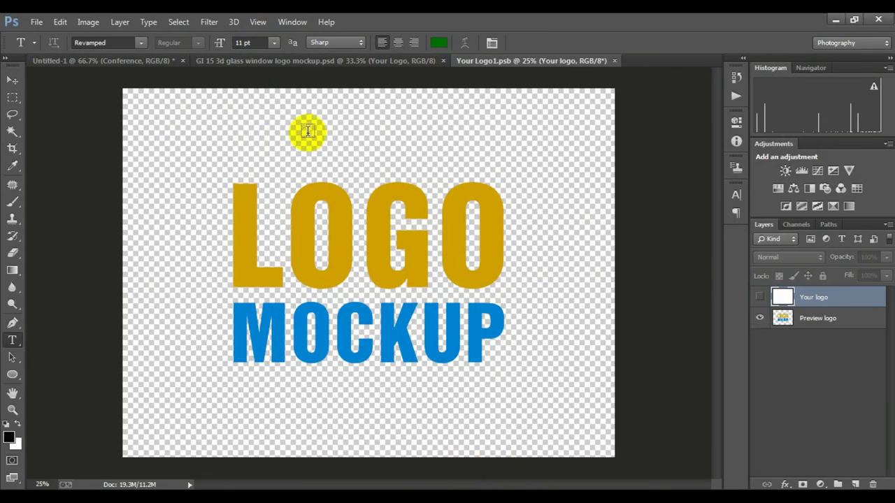
click(759, 320)
click(105, 60)
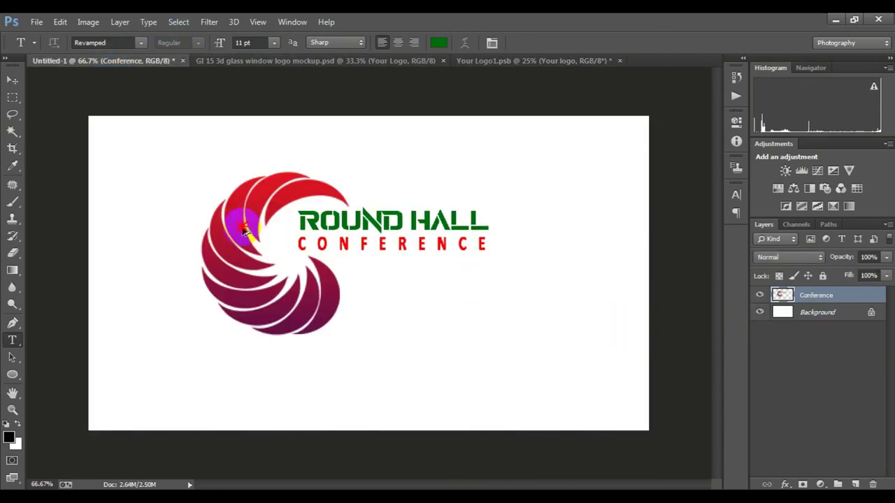
key(ctrl+a)
key(ctrl+c)
click(489, 61)
key(ctrl+v)
key(ctrl+v)
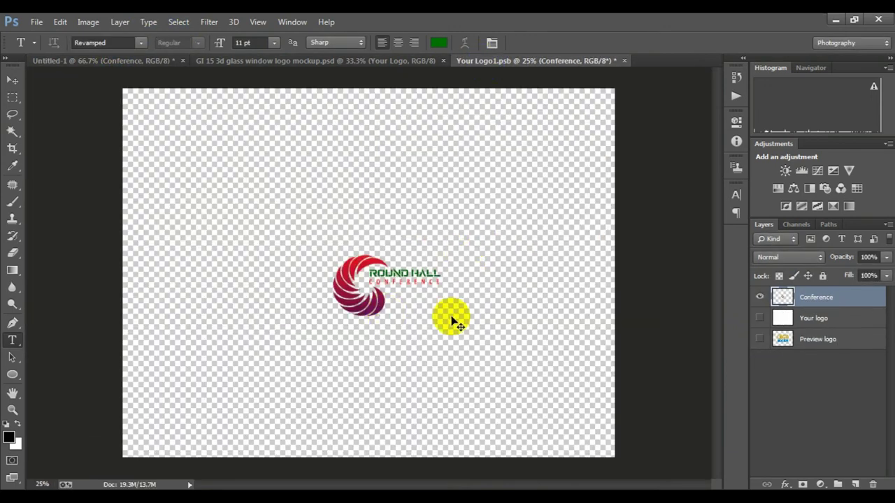
Scale up the pasted logo, then save and close the .psb, returning to the mockup.
key(ctrl+t)
drag(448, 312, 569, 390)
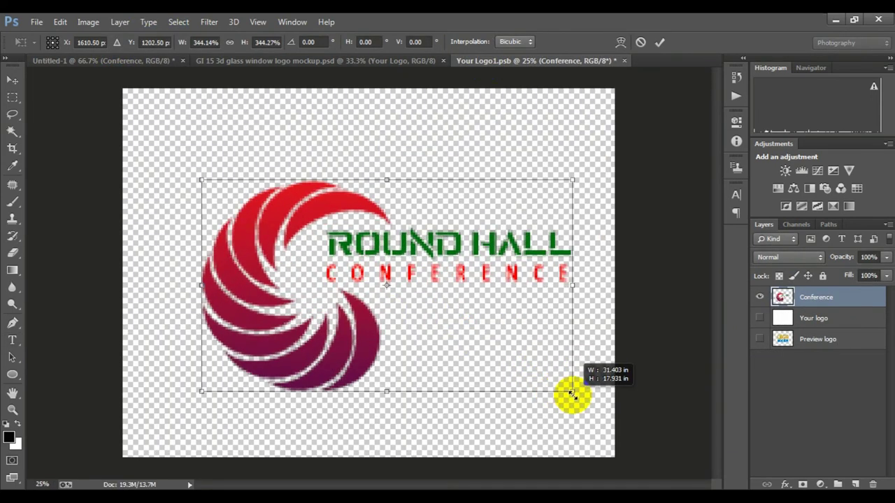
drag(458, 279, 443, 263)
click(659, 41)
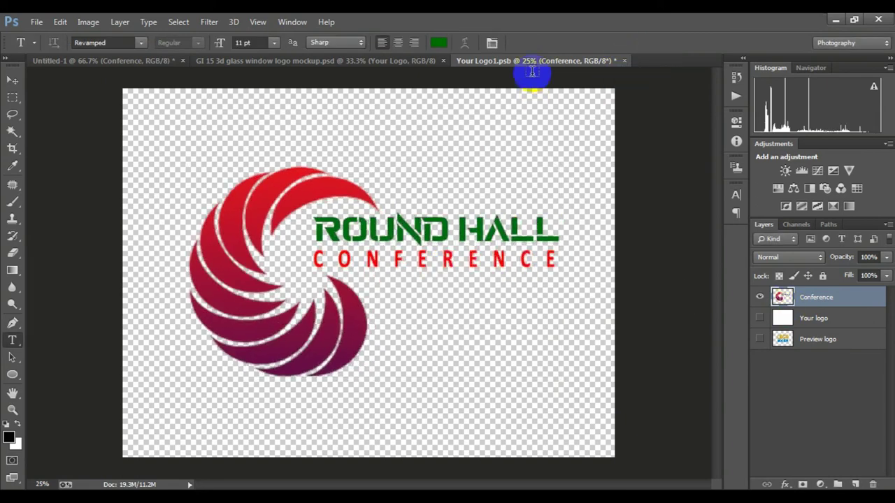
key(ctrl+s)
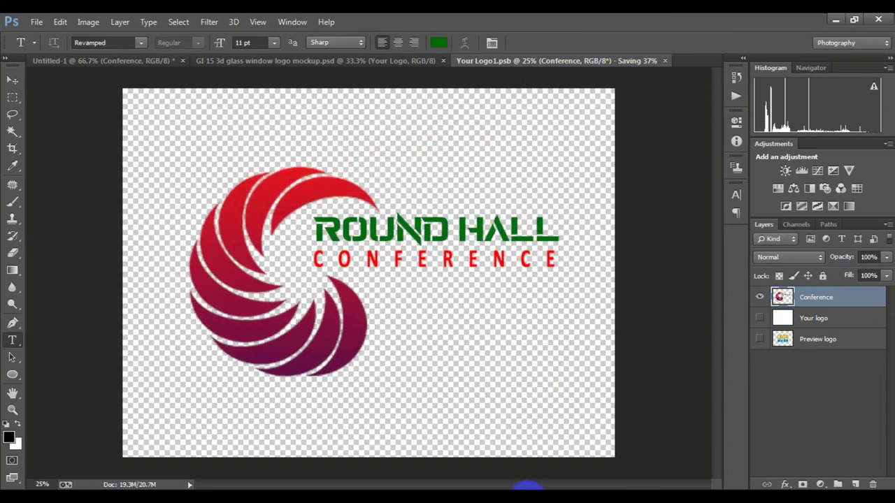
key(ctrl+w)
click(279, 61)
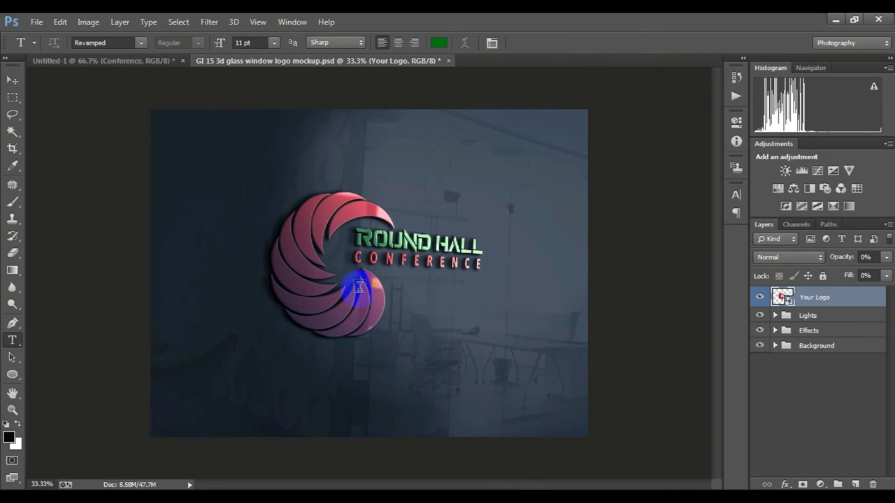
Hide the blue-tinted Effect layer inside the Lights group, then view the whole darker mockup.
key(ctrl+plus)
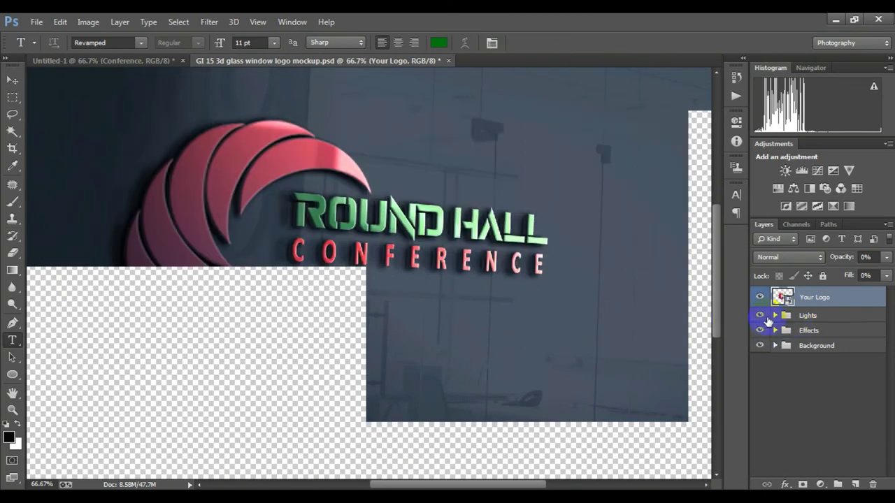
click(775, 315)
click(760, 364)
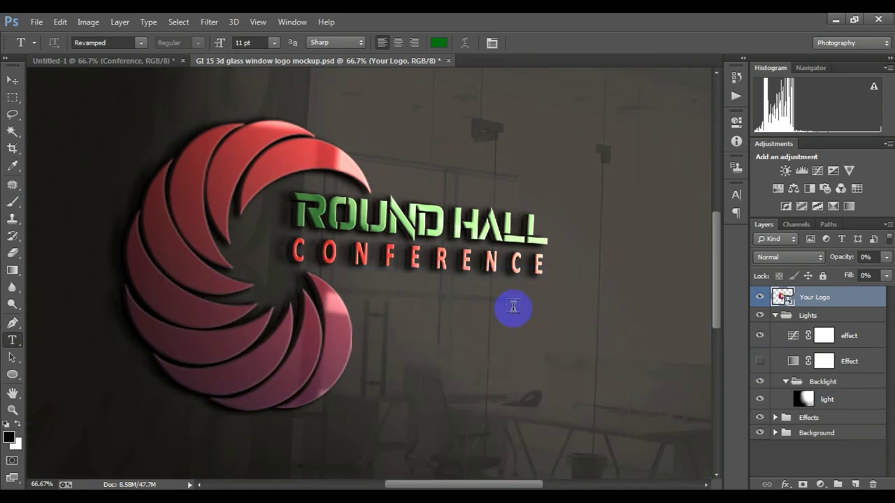
key(ctrl+minus)
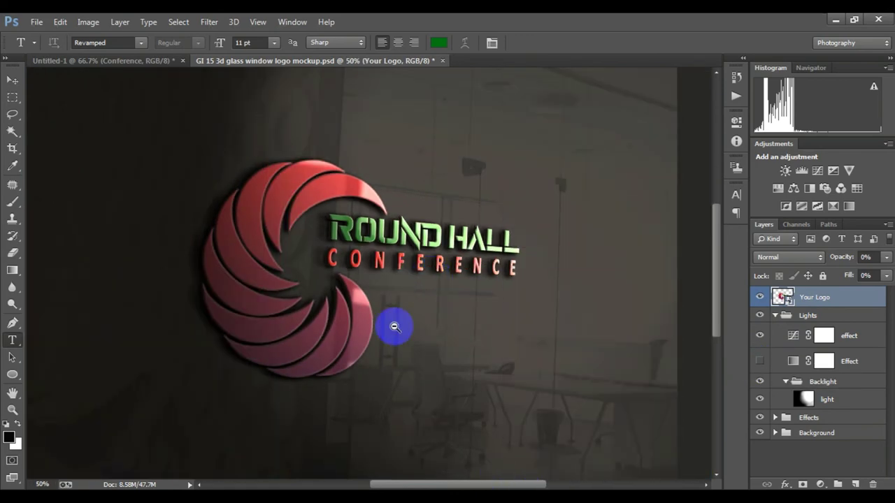
key(h)
drag(401, 284, 402, 288)
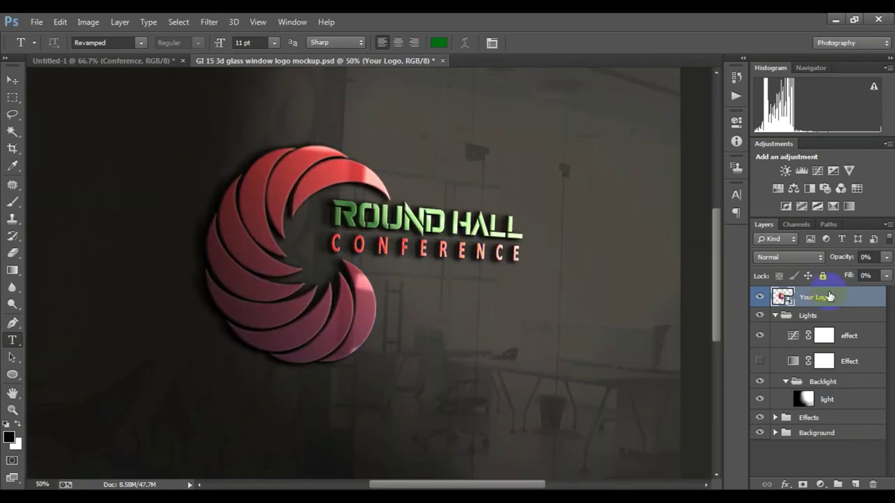